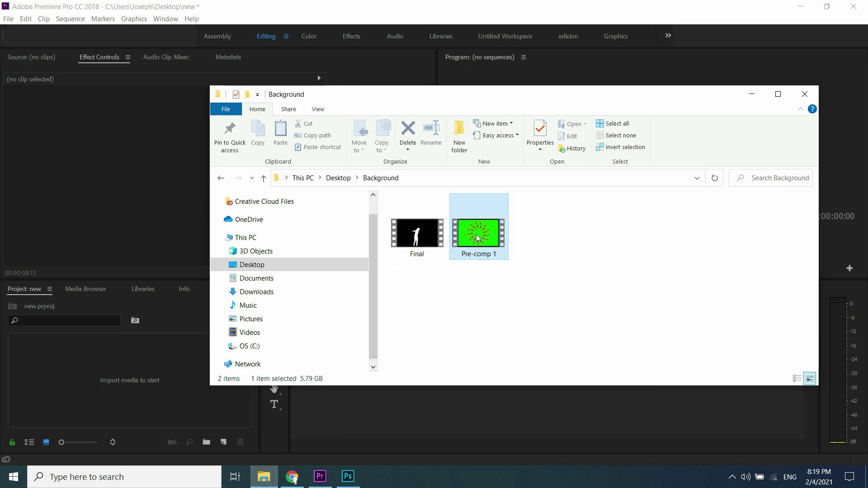
Step: Import Pre-comp 1 and Final by dragging them from the Background folder into the Project panel
{"action": "left_click_drag", "start_coordinate": [476, 234], "coordinate": [73, 393]}
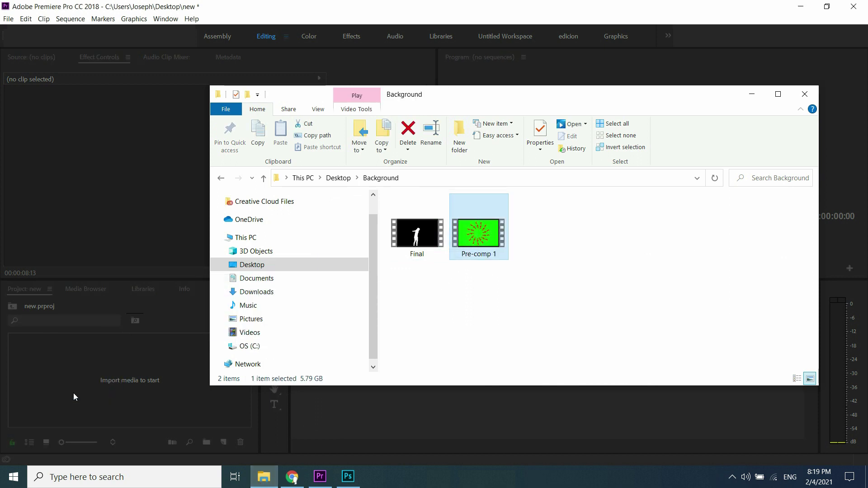
{"action": "left_click_drag", "start_coordinate": [408, 239], "coordinate": [165, 394]}
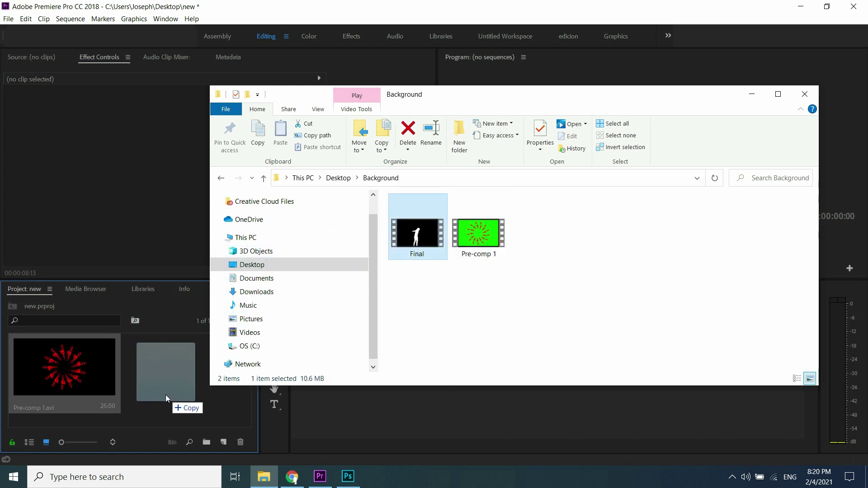
{"action": "left_click_drag", "start_coordinate": [165, 395], "coordinate": [166, 395]}
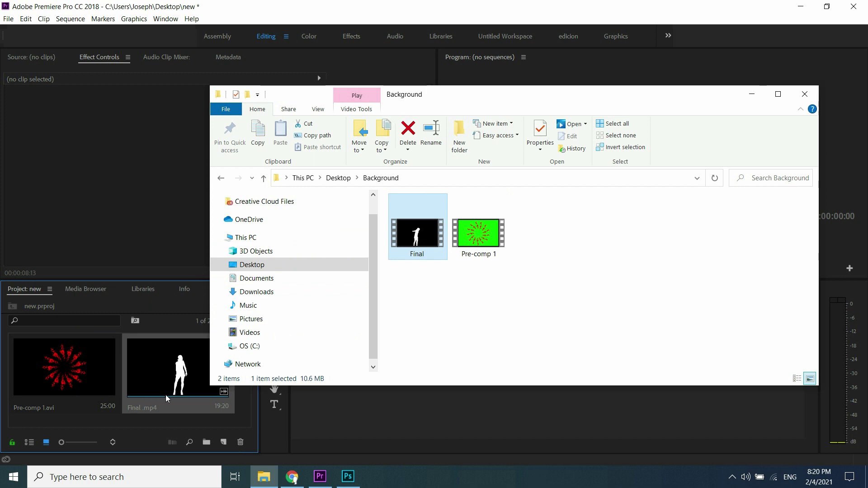
Step: Build a Pre-comp 1 sequence with Pre-comp 1.avi on V1 and Final.mp4 on V2
{"action": "left_click", "coordinate": [750, 98]}
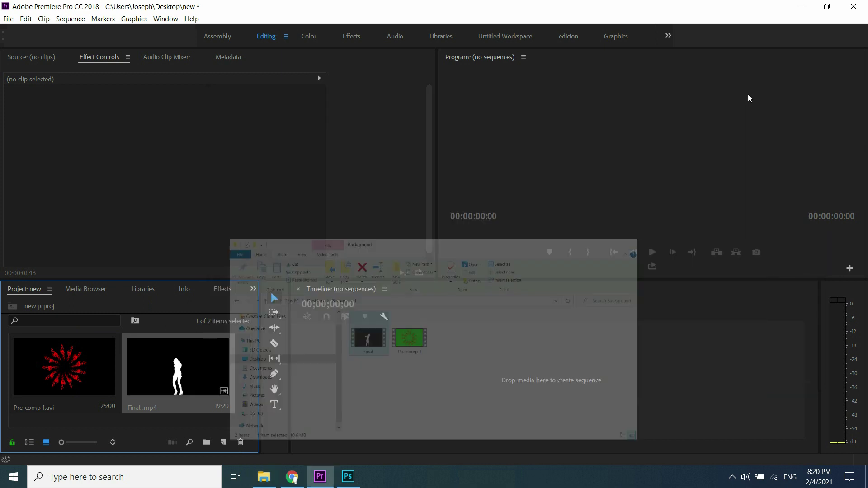
{"action": "double_click", "coordinate": [71, 374]}
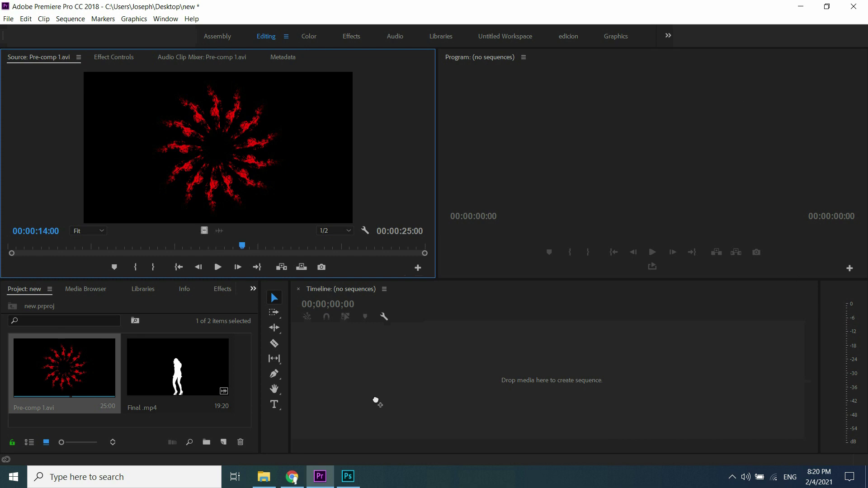
{"action": "left_click_drag", "start_coordinate": [202, 230], "coordinate": [387, 398]}
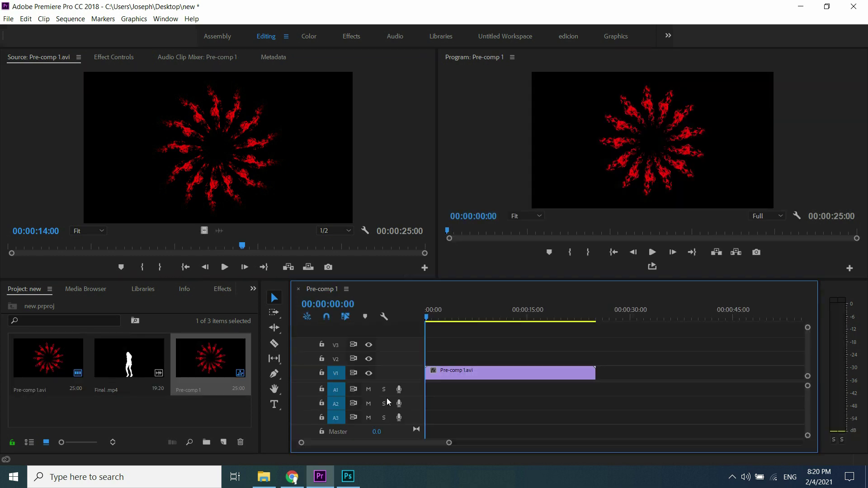
{"action": "double_click", "coordinate": [129, 355]}
{"action": "left_click_drag", "start_coordinate": [128, 356], "coordinate": [429, 352]}
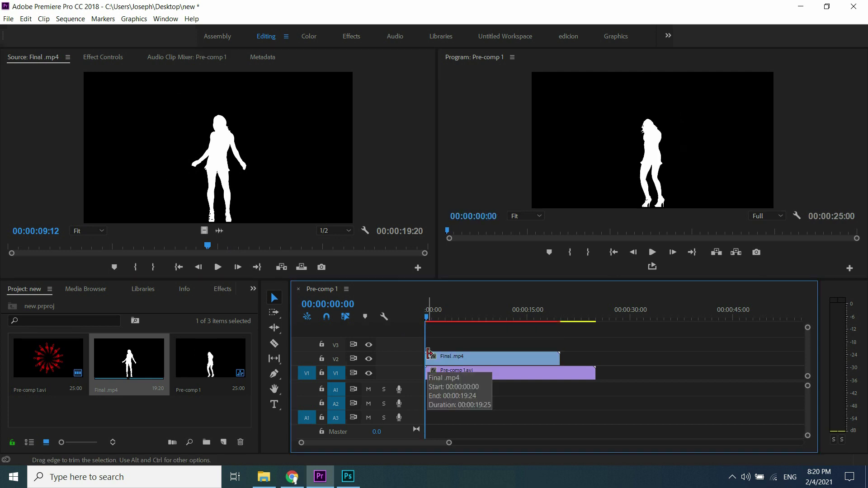
{"action": "left_click", "coordinate": [274, 343]}
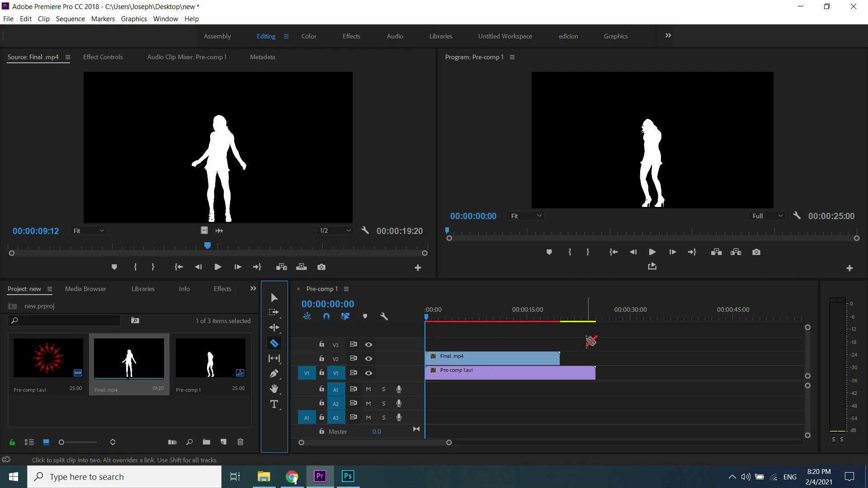
Step: Cut Pre-comp 1.avi where Final.mp4 ends and delete the leftover piece
{"action": "left_click", "coordinate": [561, 372]}
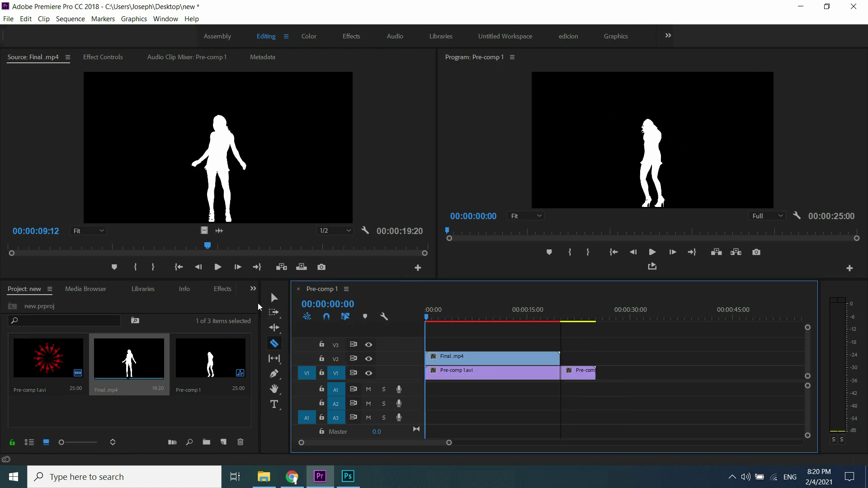
{"action": "left_click", "coordinate": [274, 298]}
{"action": "left_click", "coordinate": [582, 374]}
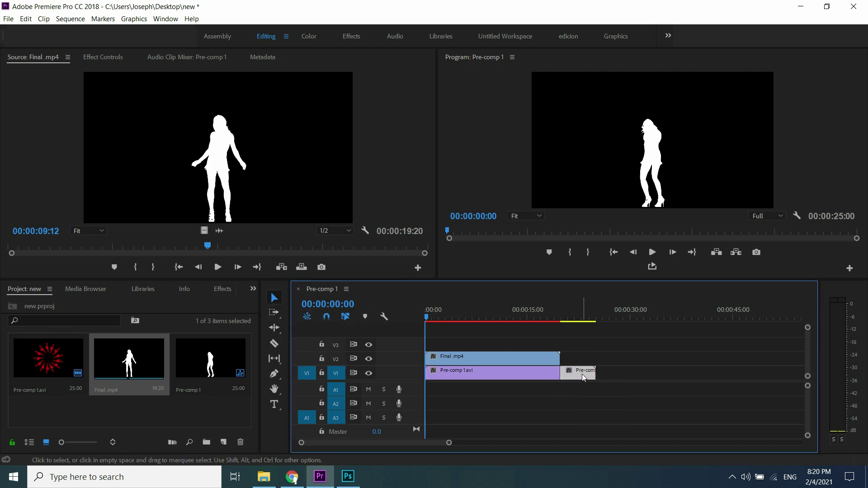
{"action": "key", "text": "Delete"}
{"action": "key", "text": "backslash"}
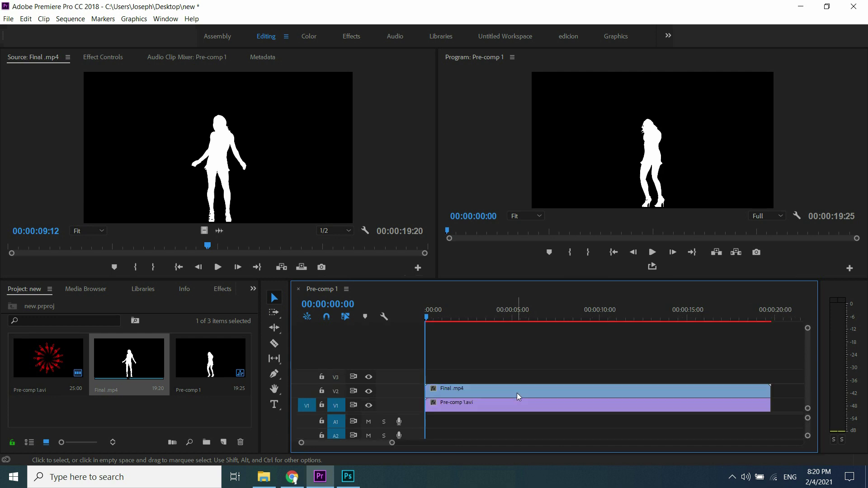
Step: Set Final.mp4's blend mode to Screen in Effect Controls
{"action": "left_click", "coordinate": [517, 390]}
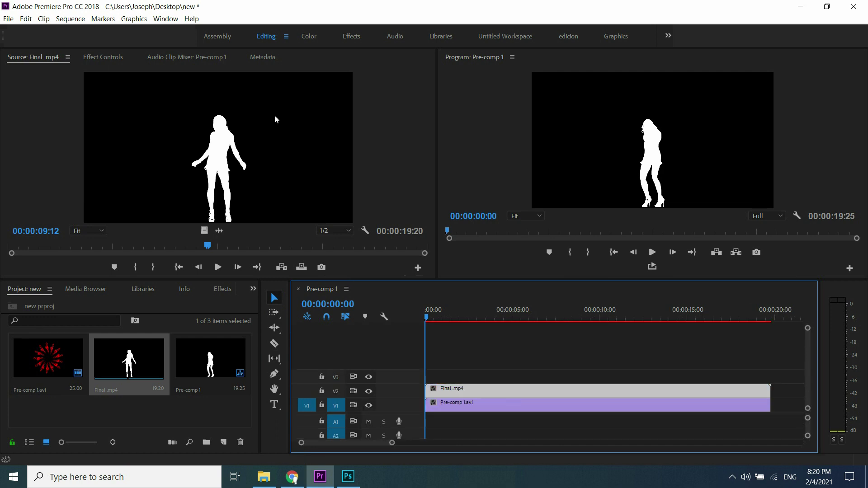
{"action": "left_click", "coordinate": [112, 56]}
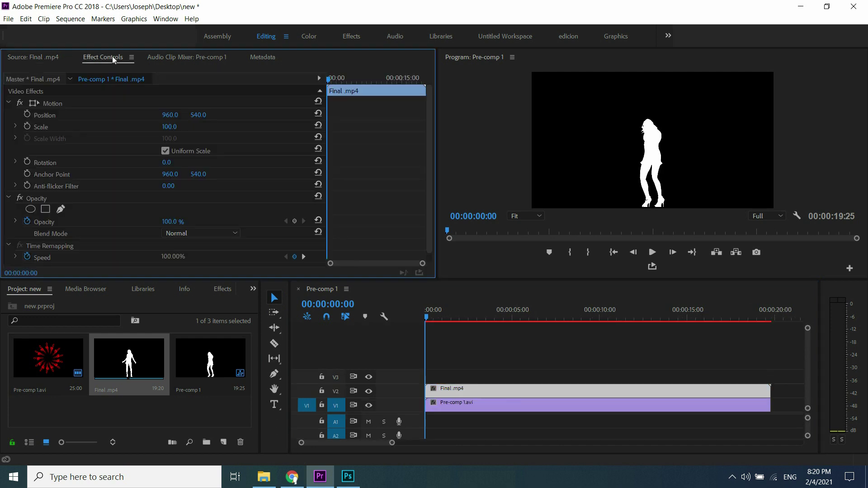
{"action": "left_click", "coordinate": [235, 231]}
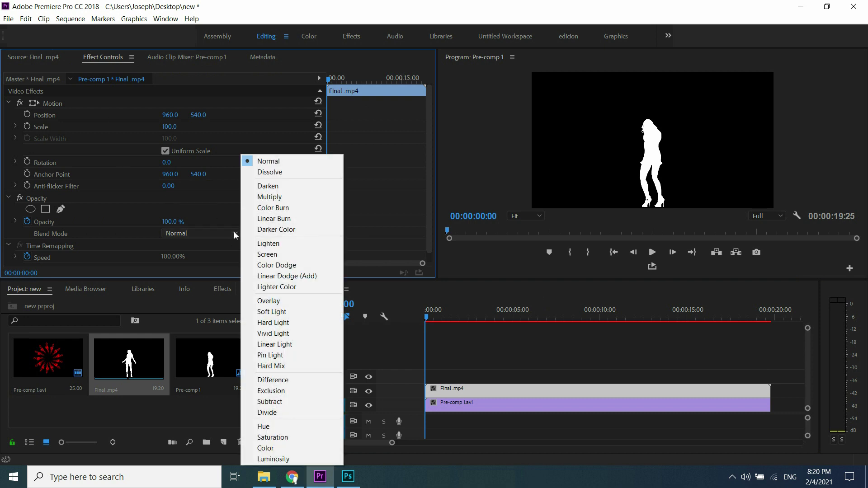
{"action": "left_click", "coordinate": [264, 255]}
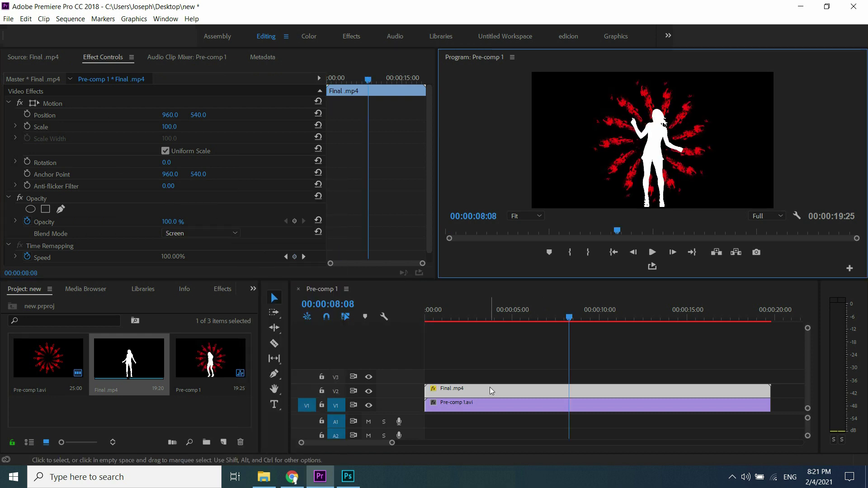
Step: Scale Pre-comp 1.avi to 25 and move its Position X left beside the dancer
{"action": "left_click", "coordinate": [492, 404]}
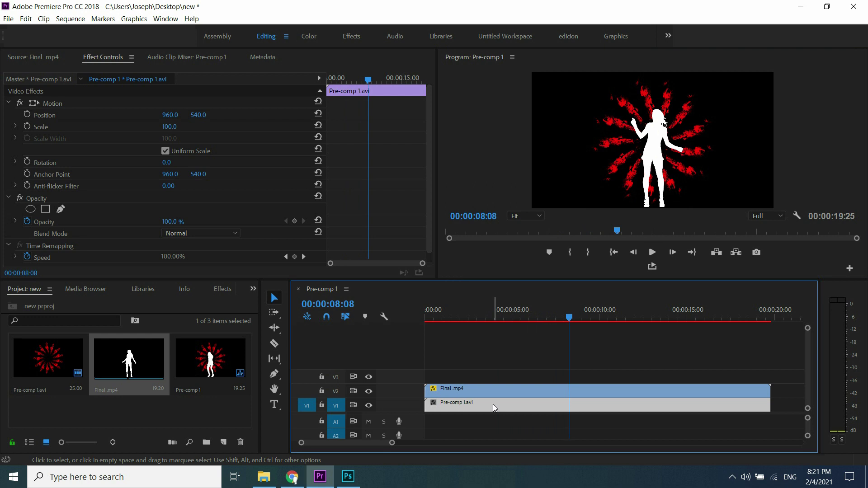
{"action": "left_click_drag", "start_coordinate": [569, 318], "coordinate": [453, 323]}
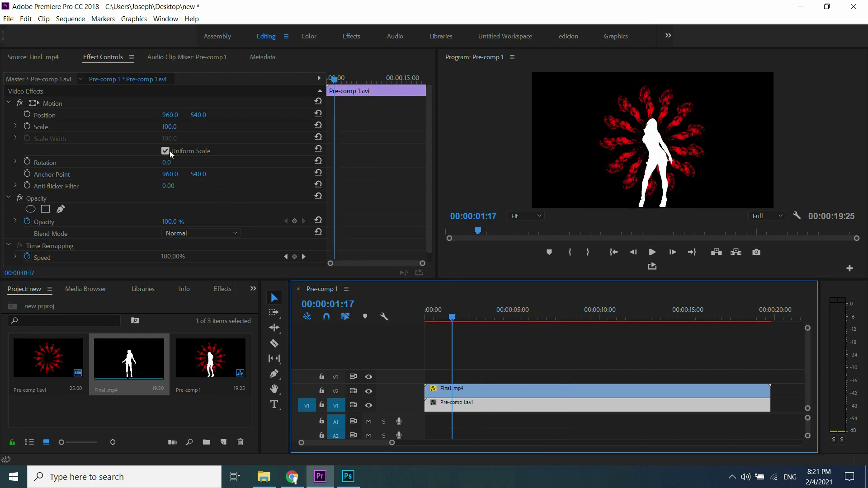
{"action": "left_click", "coordinate": [170, 126]}
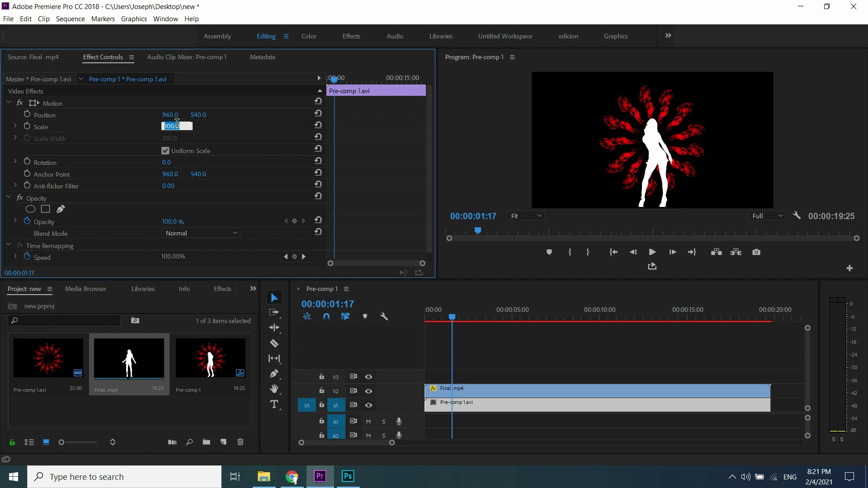
{"action": "type", "text": "25"}
{"action": "key", "text": "Return"}
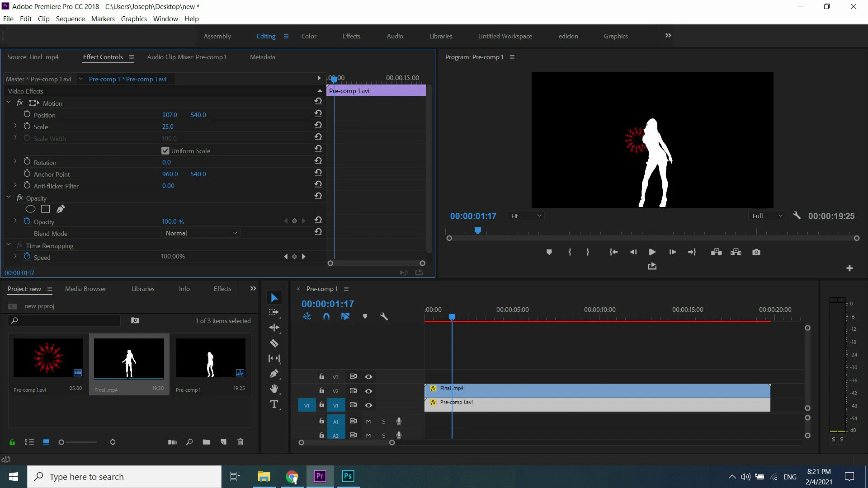
{"action": "left_click_drag", "start_coordinate": [170, 115], "coordinate": [136, 115]}
{"action": "left_click", "coordinate": [542, 388]}
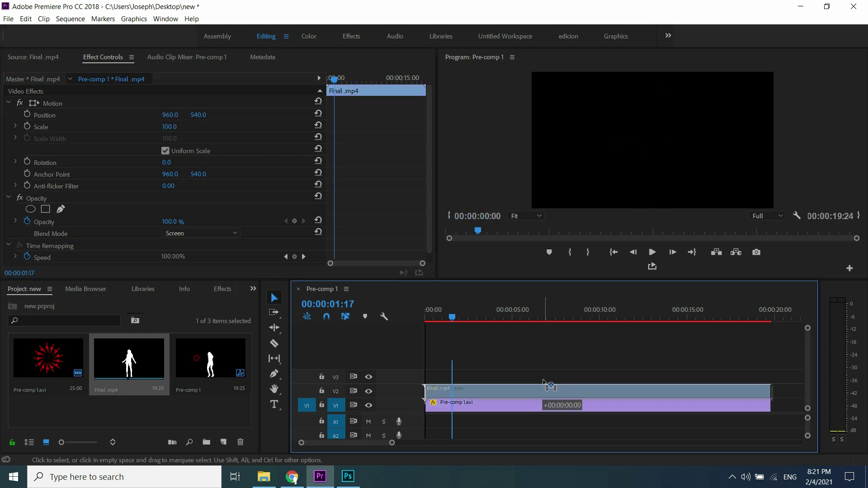
Step: Move Final.mp4 from V2 up to a new top track, V6
{"action": "left_click_drag", "start_coordinate": [542, 389], "coordinate": [541, 352]}
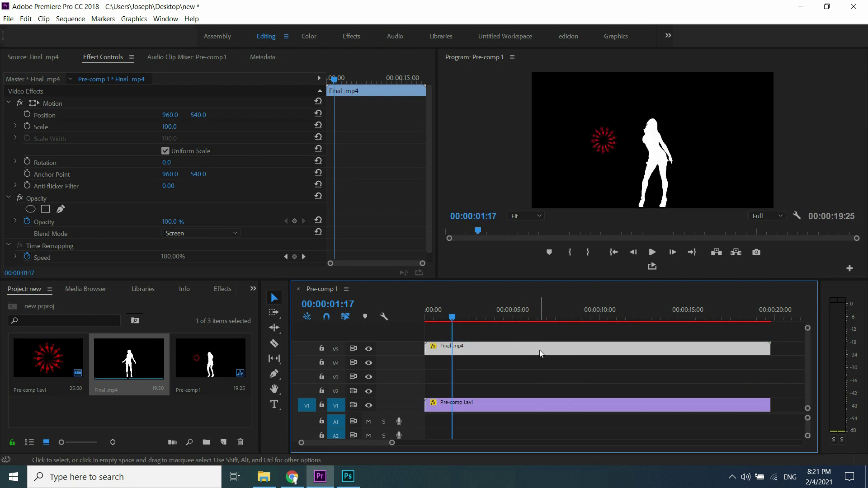
{"action": "left_click_drag", "start_coordinate": [541, 351], "coordinate": [541, 340]}
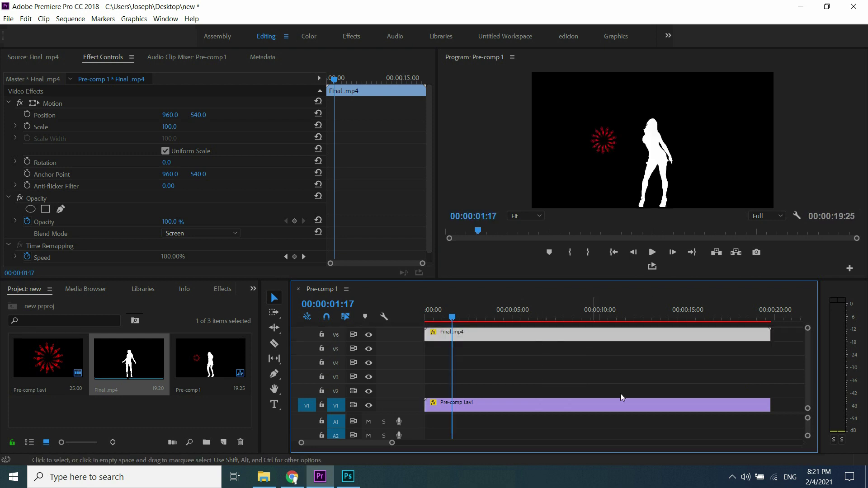
{"action": "left_click", "coordinate": [661, 407]}
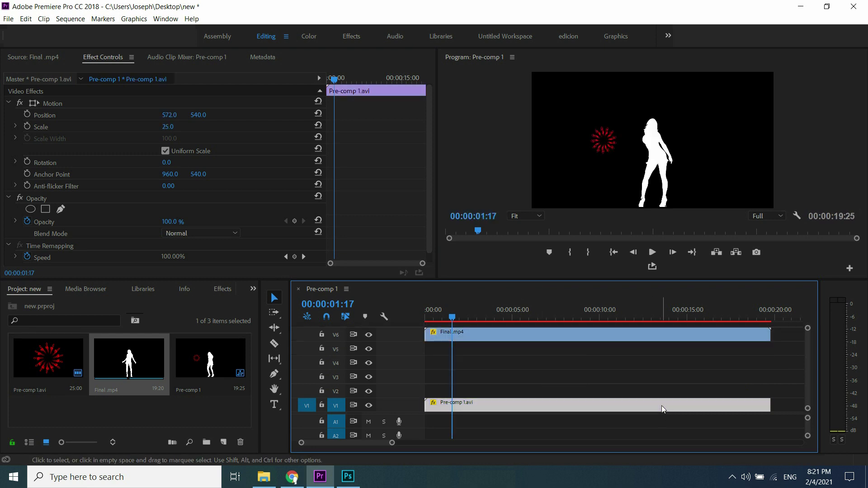
Step: Copy the V1 effect clip and paste a copy onto V2 at the sequence start
{"action": "right_click", "coordinate": [662, 406]}
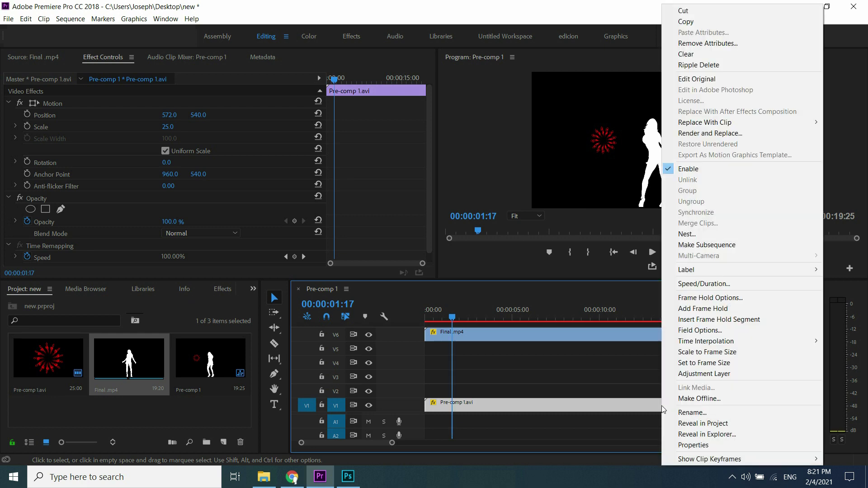
{"action": "left_click", "coordinate": [714, 22]}
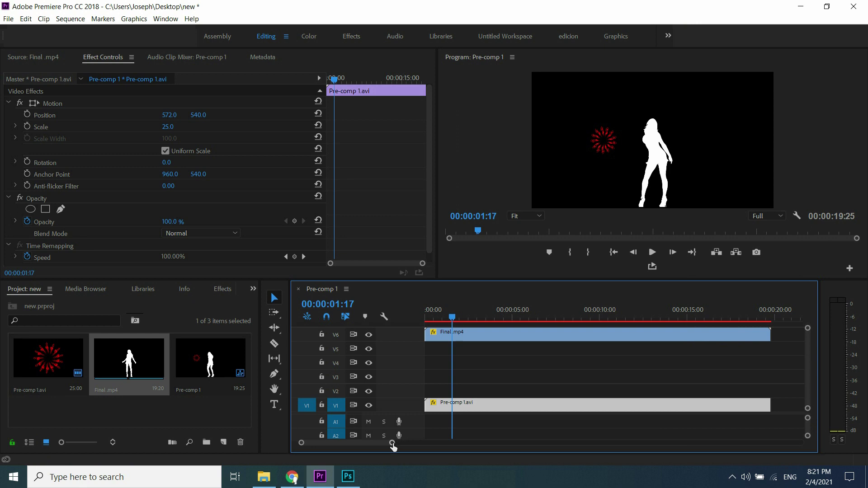
{"action": "left_click_drag", "start_coordinate": [395, 444], "coordinate": [428, 445]}
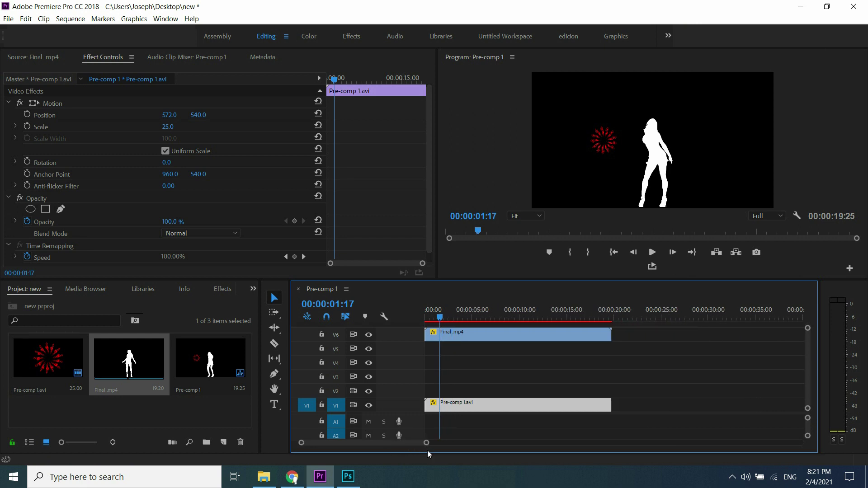
{"action": "left_click", "coordinate": [615, 308]}
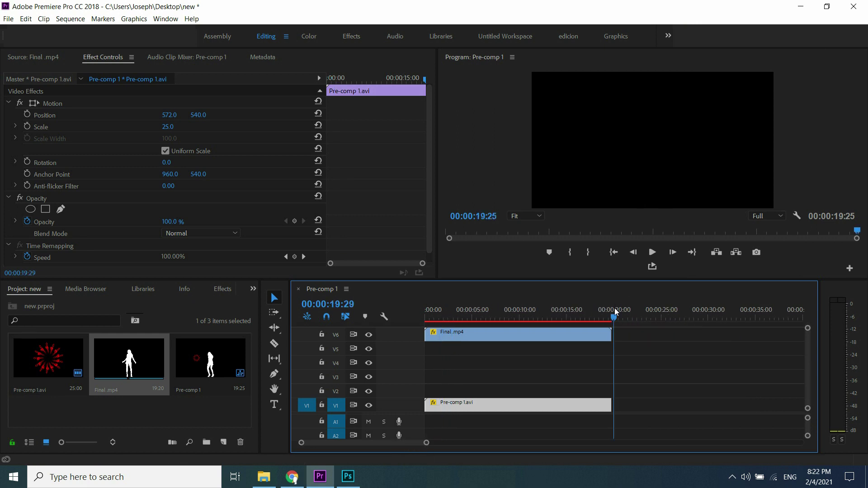
{"action": "key", "text": "ctrl+v"}
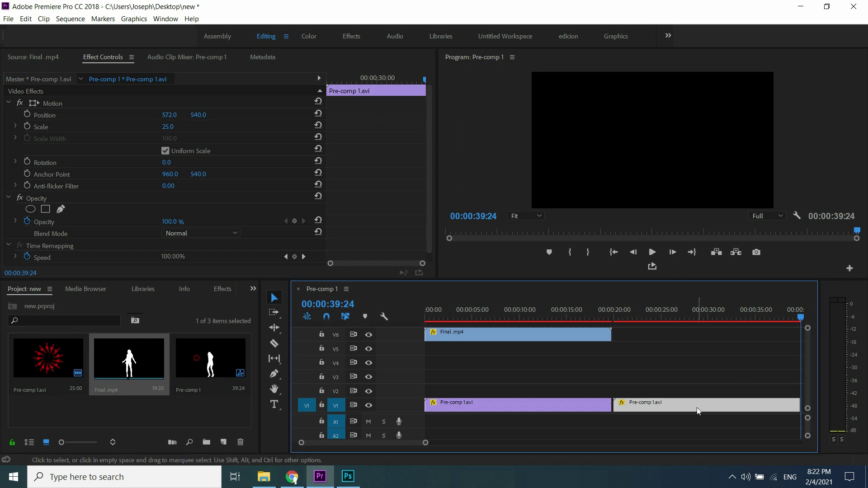
{"action": "left_click_drag", "start_coordinate": [697, 407], "coordinate": [530, 391]}
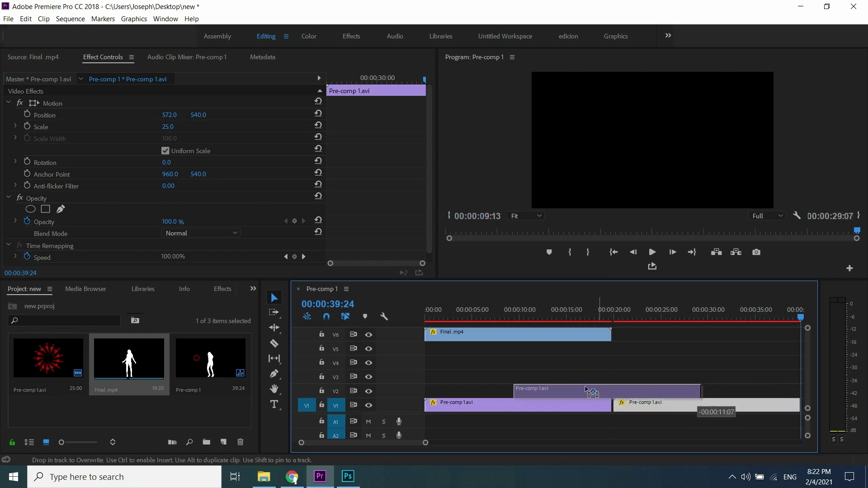
{"action": "left_click_drag", "start_coordinate": [529, 391], "coordinate": [507, 390]}
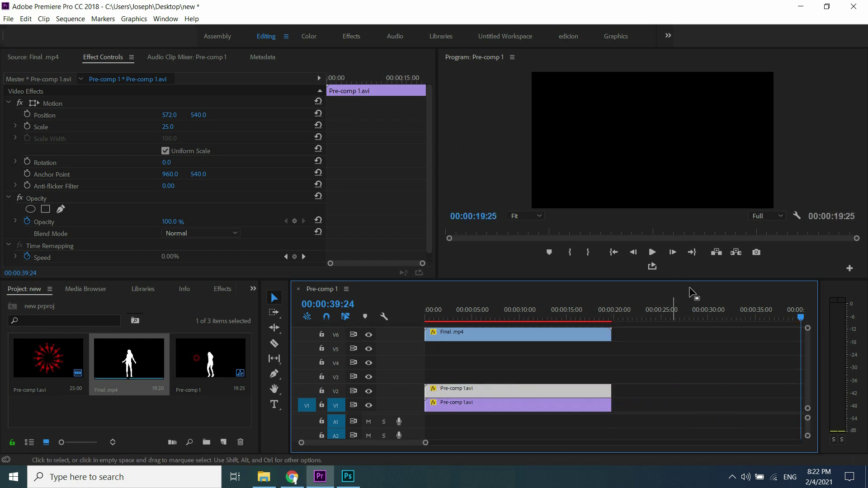
Step: Paste two more effect copies onto V3 and V4 at the sequence start
{"action": "left_click", "coordinate": [616, 310]}
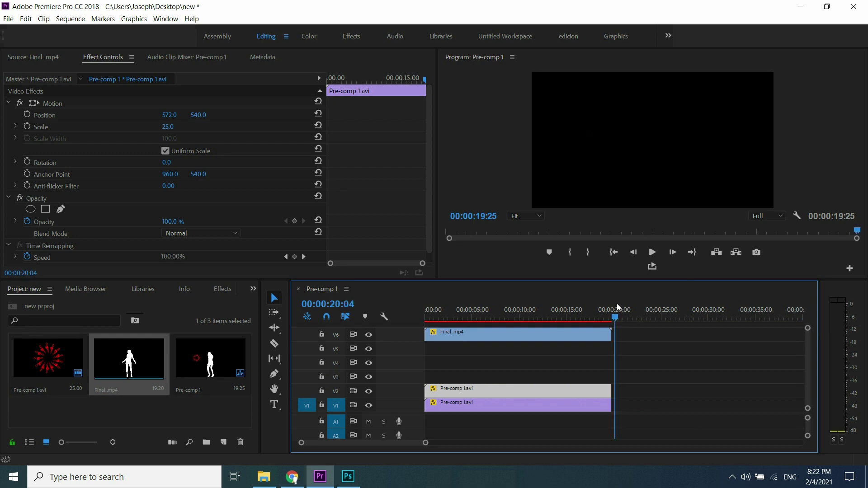
{"action": "key", "text": "ctrl+v"}
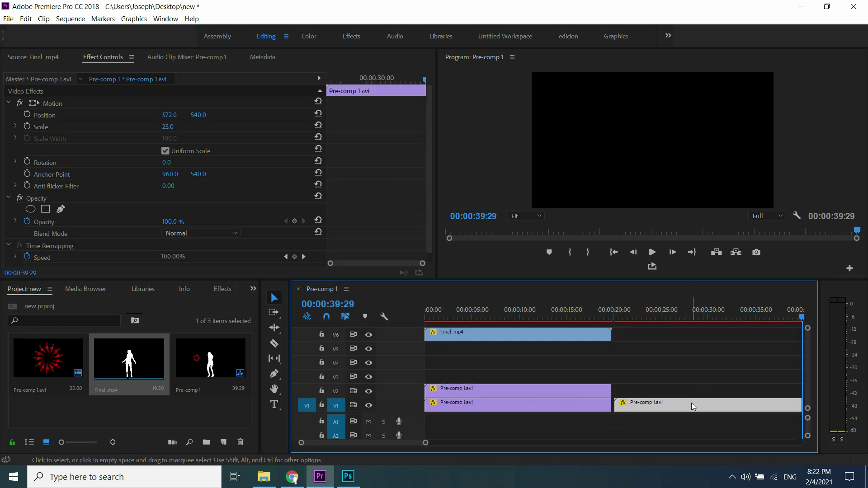
{"action": "left_click_drag", "start_coordinate": [691, 403], "coordinate": [492, 369]}
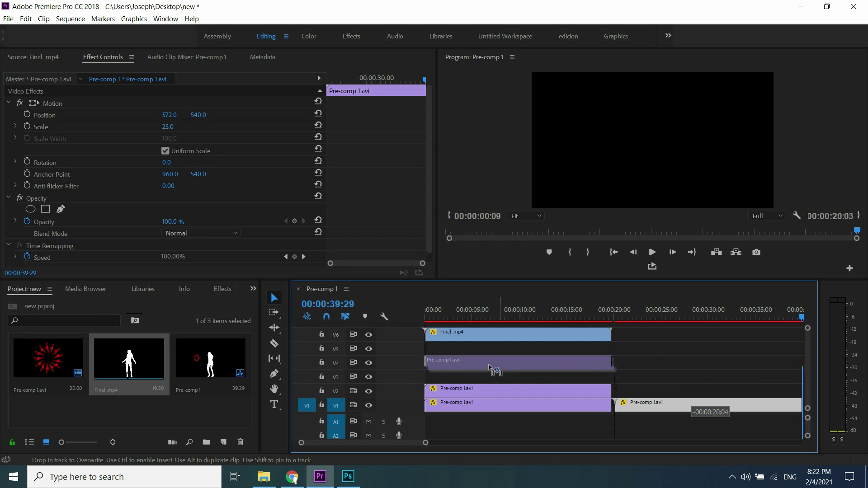
{"action": "left_click_drag", "start_coordinate": [492, 370], "coordinate": [479, 374]}
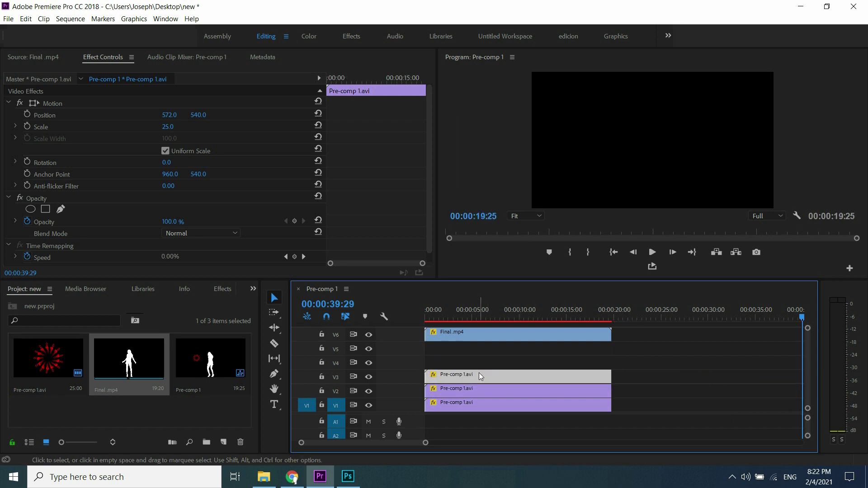
{"action": "left_click", "coordinate": [616, 309]}
{"action": "key", "text": "ctrl+v"}
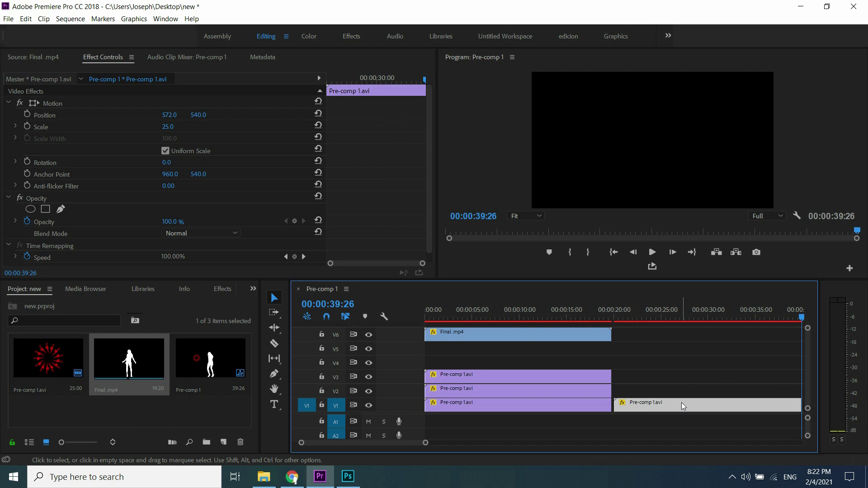
{"action": "mouse_move", "coordinate": [682, 403]}
{"action": "left_mouse_down"}
{"action": "mouse_move", "coordinate": [520, 359]}
{"action": "mouse_move", "coordinate": [470, 361]}
{"action": "left_mouse_up"}
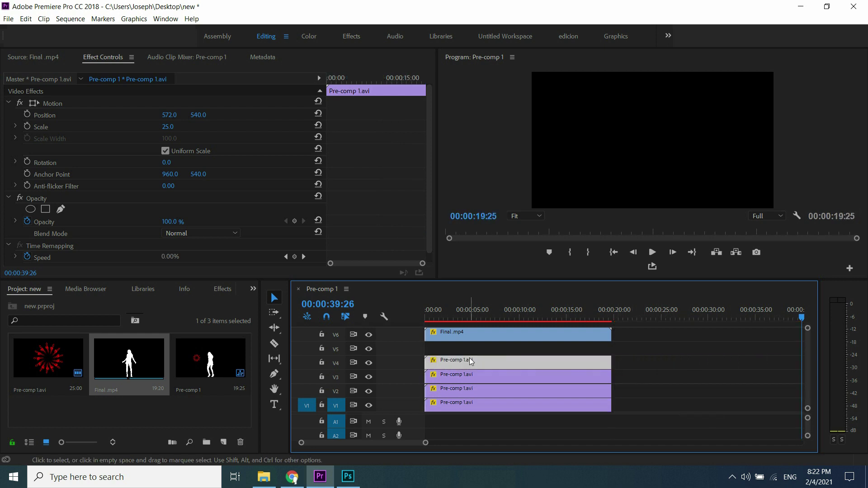
Step: Paste a fifth effect copy onto V5 at the sequence start
{"action": "left_click", "coordinate": [615, 307]}
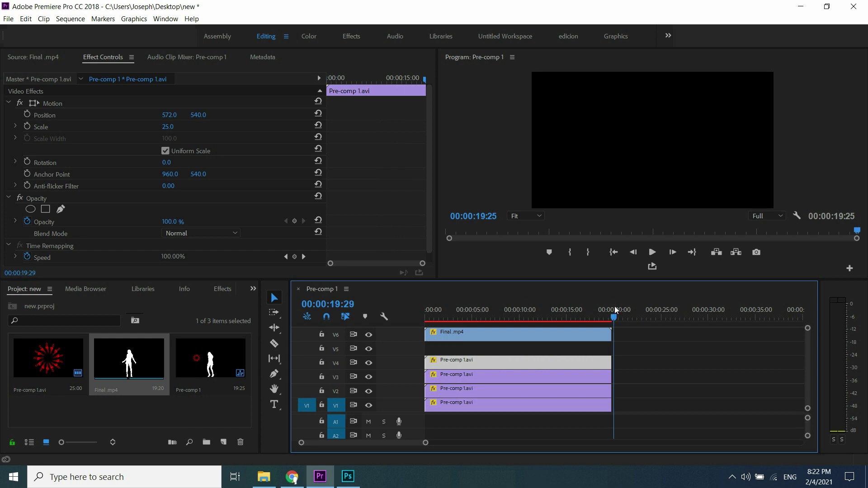
{"action": "key", "text": "ctrl+v"}
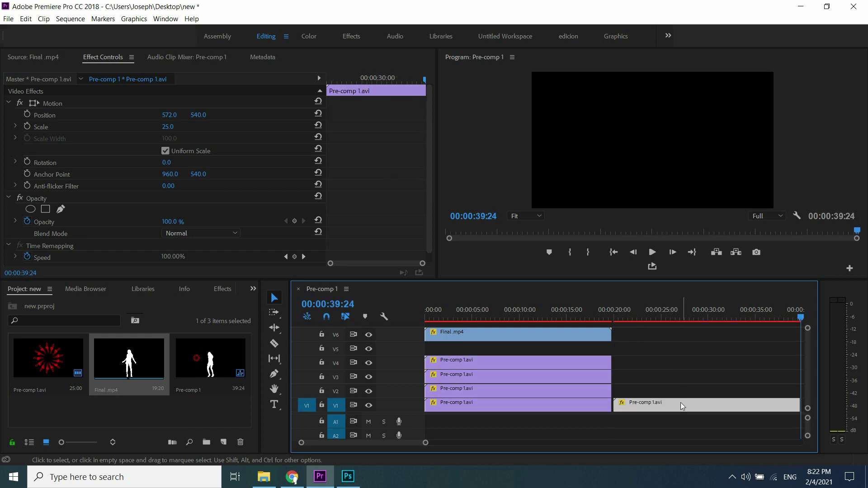
{"action": "left_click_drag", "start_coordinate": [683, 407], "coordinate": [600, 358]}
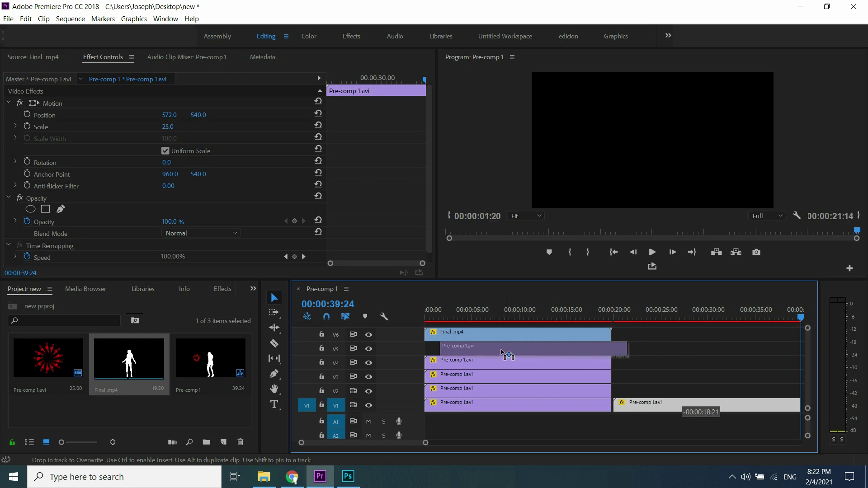
{"action": "left_click_drag", "start_coordinate": [600, 357], "coordinate": [483, 348]}
{"action": "left_click", "coordinate": [441, 311]}
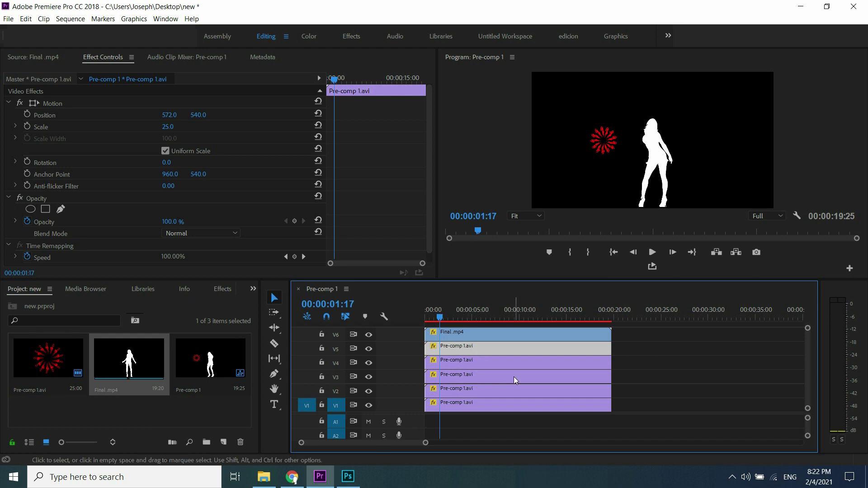
Step: Move the V2 copy to position 260, 832 and set its scale to 15
{"action": "left_click", "coordinate": [495, 389]}
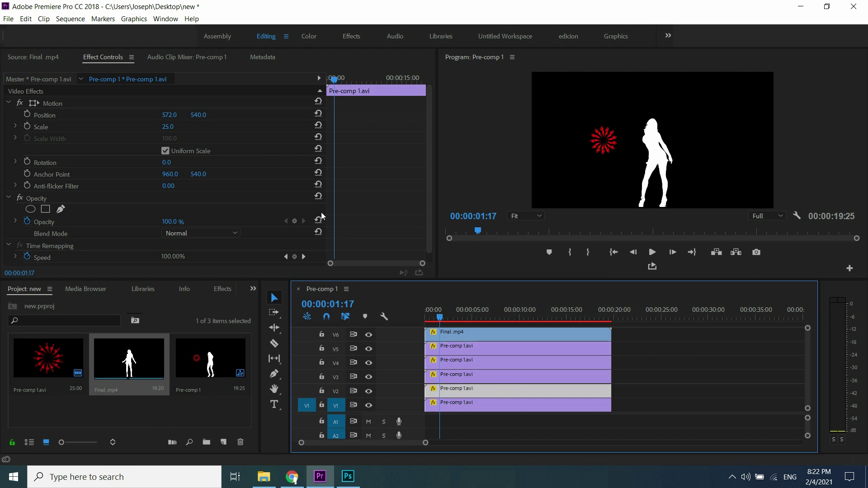
{"action": "left_click_drag", "start_coordinate": [166, 115], "coordinate": [174, 116]}
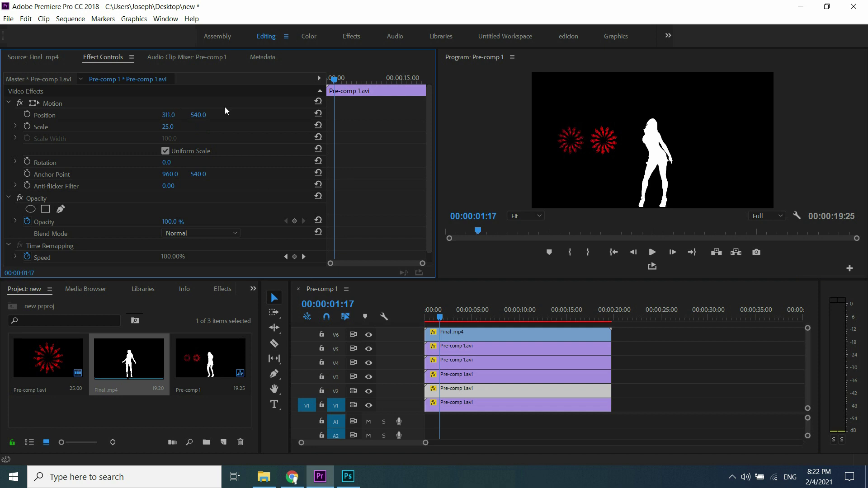
{"action": "left_click_drag", "start_coordinate": [194, 116], "coordinate": [201, 117]}
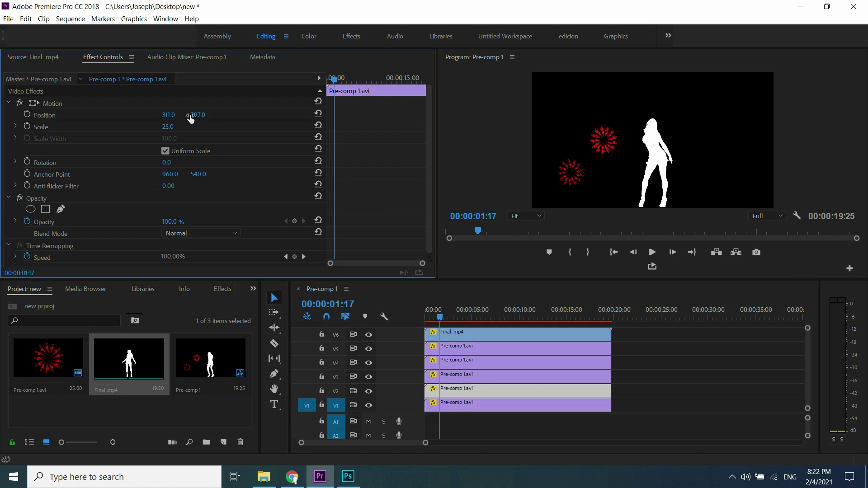
{"action": "left_click_drag", "start_coordinate": [170, 115], "coordinate": [156, 116]}
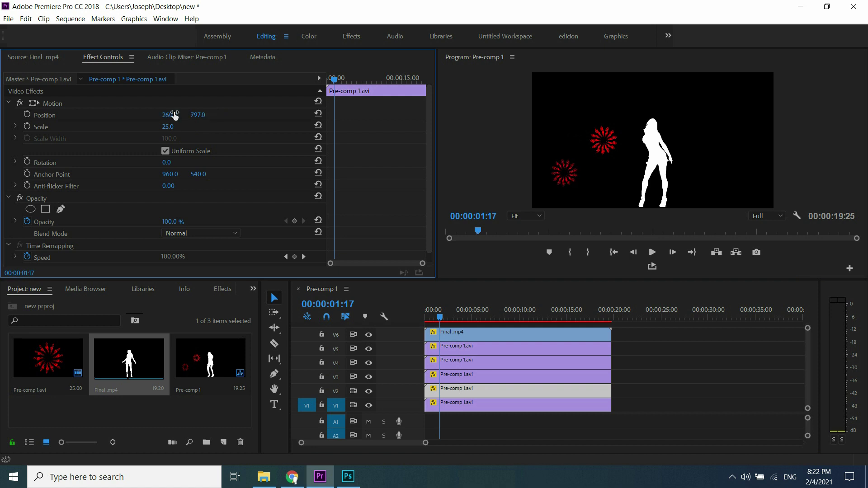
{"action": "left_click_drag", "start_coordinate": [197, 115], "coordinate": [200, 116]}
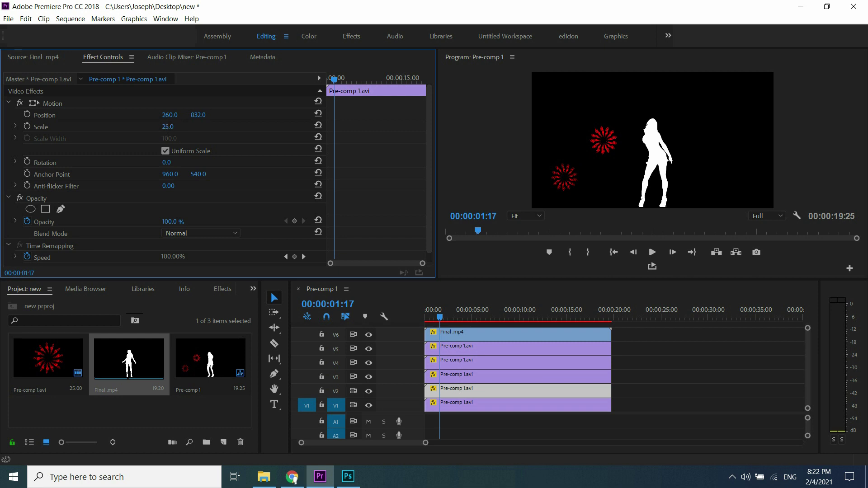
{"action": "left_click", "coordinate": [169, 127]}
{"action": "type", "text": "15"}
{"action": "key", "text": "Return"}
{"action": "left_click", "coordinate": [481, 377]}
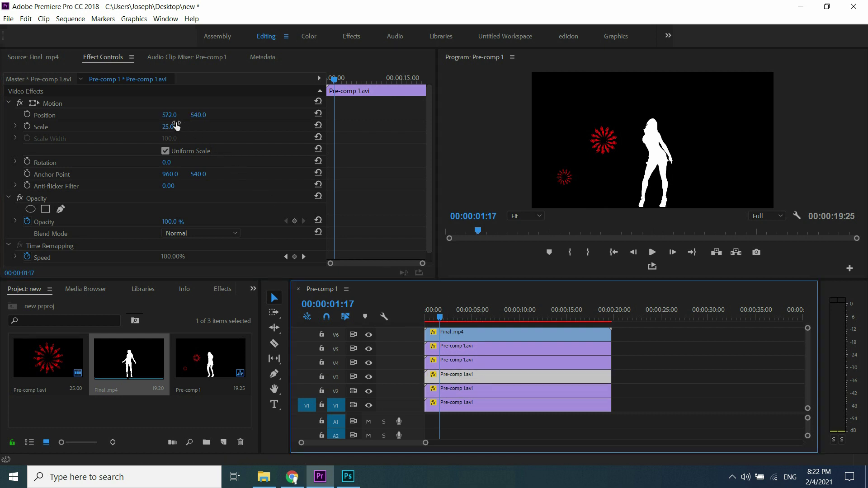
Step: Move the V3 copy to position 232, 194 and set its scale to 30
{"action": "left_click_drag", "start_coordinate": [170, 115], "coordinate": [102, 115]}
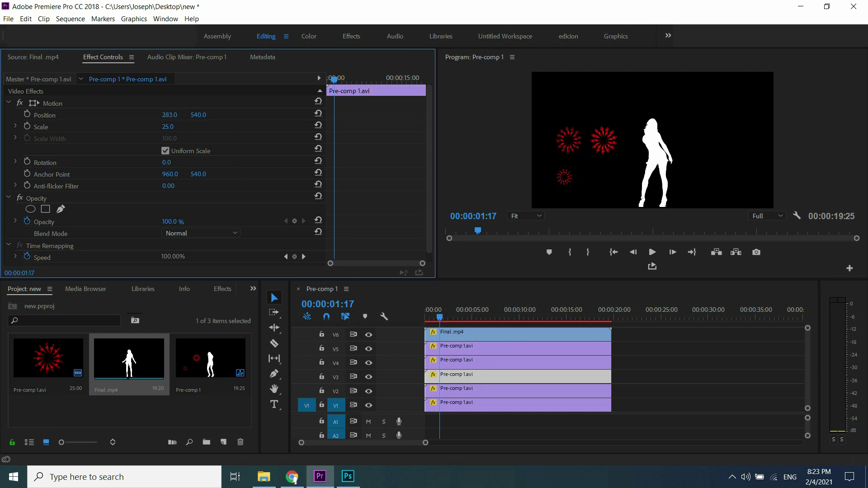
{"action": "mouse_move", "coordinate": [170, 115]}
{"action": "left_mouse_down"}
{"action": "mouse_move", "coordinate": [201, 117]}
{"action": "mouse_move", "coordinate": [160, 115]}
{"action": "left_mouse_up"}
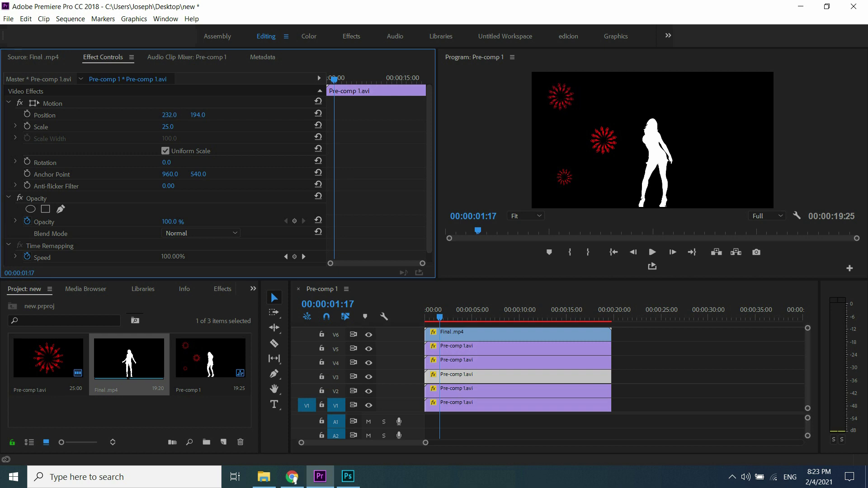
{"action": "left_click", "coordinate": [176, 125]}
{"action": "type", "text": "30"}
{"action": "key", "text": "Return"}
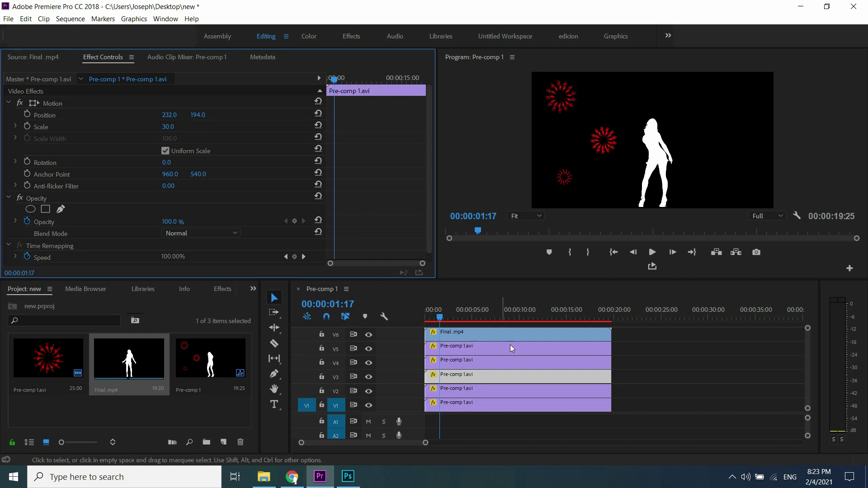
{"action": "left_click", "coordinate": [515, 364]}
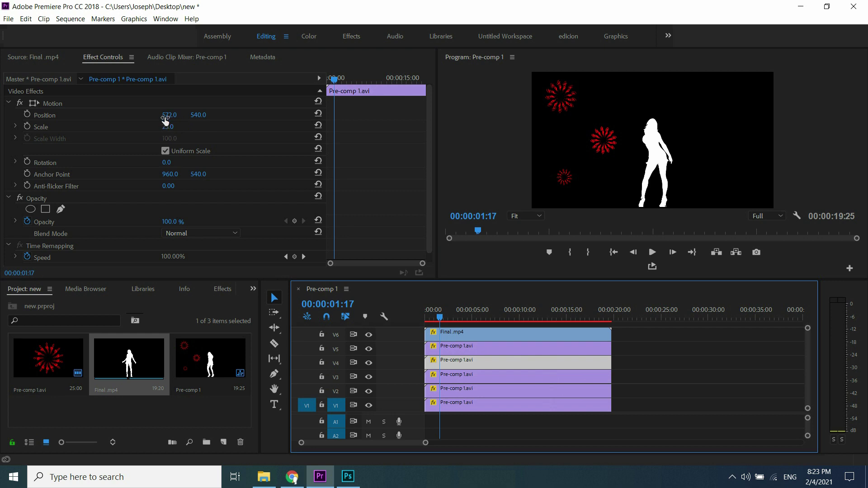
Step: Shift the V4 copy to Position X 345 and set its scale to 23
{"action": "left_click_drag", "start_coordinate": [167, 115], "coordinate": [50, 115]}
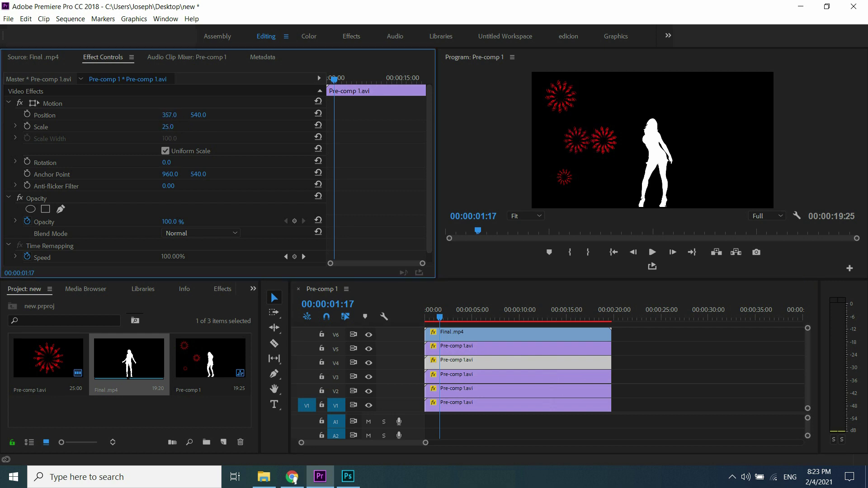
{"action": "left_click", "coordinate": [177, 124]}
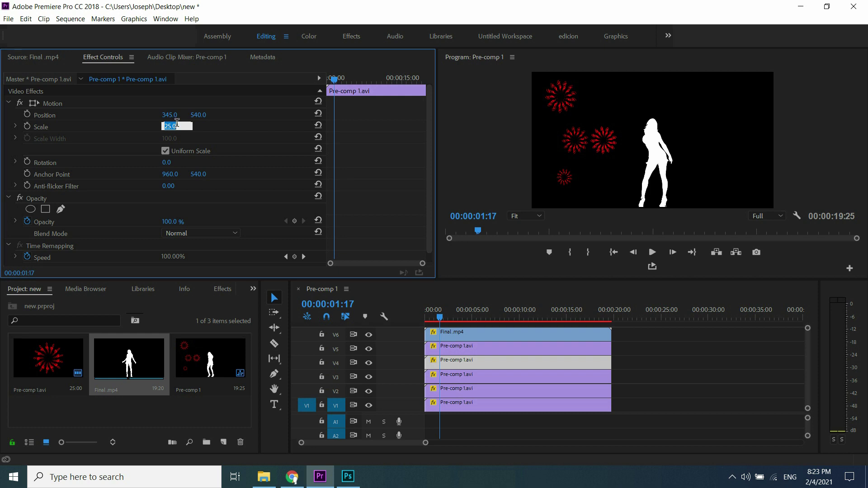
{"action": "type", "text": "23"}
{"action": "key", "text": "Return"}
{"action": "left_click", "coordinate": [563, 346]}
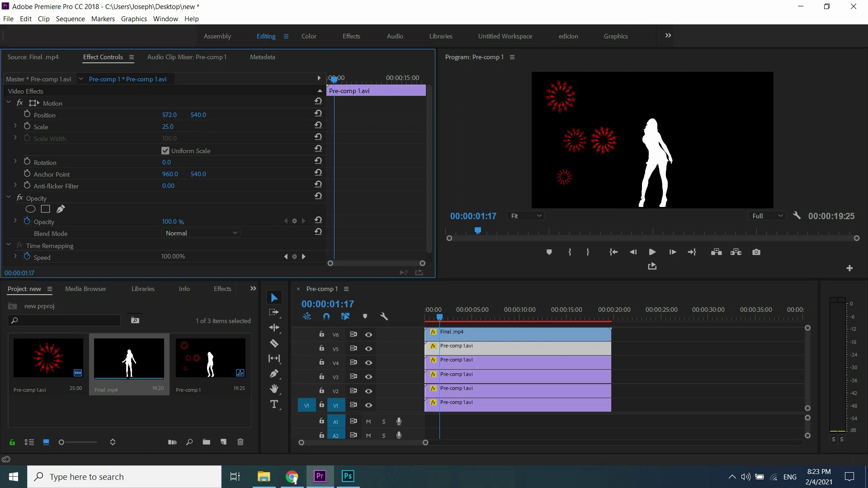
{"action": "left_click_drag", "start_coordinate": [167, 117], "coordinate": [405, 117]}
Step: Set the V5 firework copy's scale to 20
{"action": "left_click", "coordinate": [168, 127]}
{"action": "type", "text": "20"}
{"action": "key", "text": "Return"}
Step: Move the V1 firework copy to 622, 352 at scale 18, then paste a duplicate after it
{"action": "left_click", "coordinate": [520, 406]}
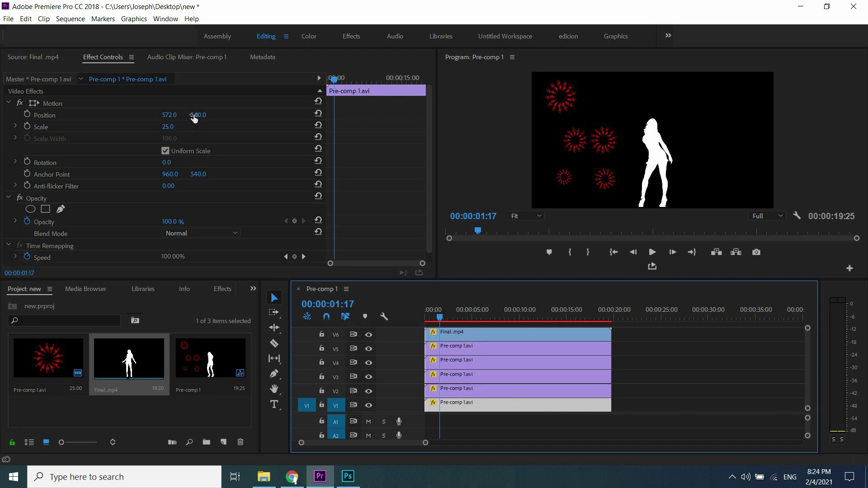
{"action": "left_click_drag", "start_coordinate": [196, 116], "coordinate": [136, 116]}
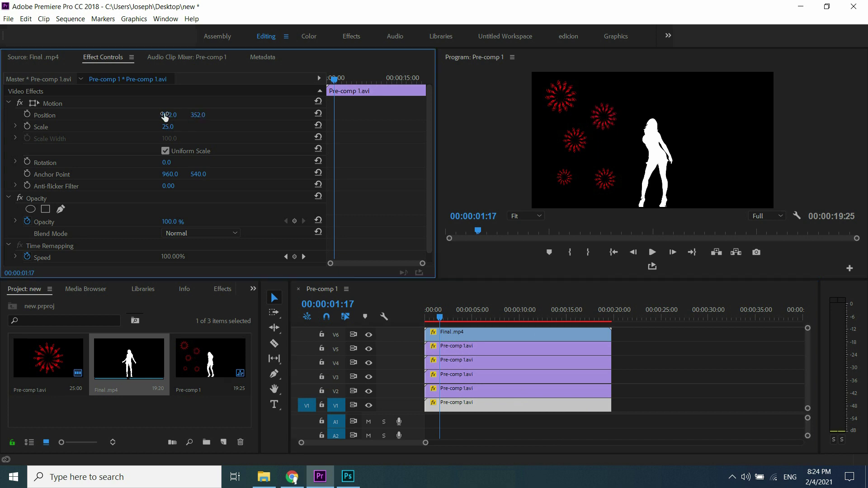
{"action": "mouse_move", "coordinate": [167, 116]}
{"action": "left_mouse_down"}
{"action": "mouse_move", "coordinate": [129, 116]}
{"action": "mouse_move", "coordinate": [248, 116]}
{"action": "left_mouse_up"}
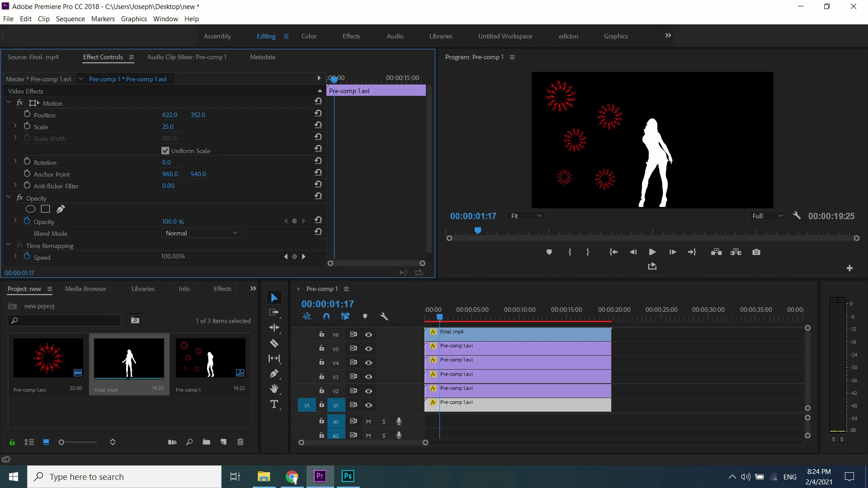
{"action": "left_click", "coordinate": [176, 126]}
{"action": "type", "text": "18"}
{"action": "key", "text": "Return"}
{"action": "left_click", "coordinate": [615, 310]}
{"action": "key", "text": "ctrl+v"}
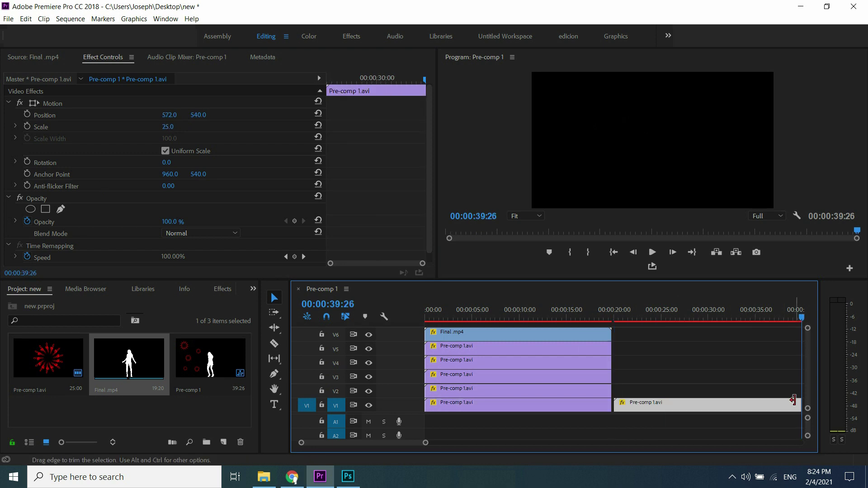
{"action": "left_click_drag", "start_coordinate": [810, 411], "coordinate": [809, 411]}
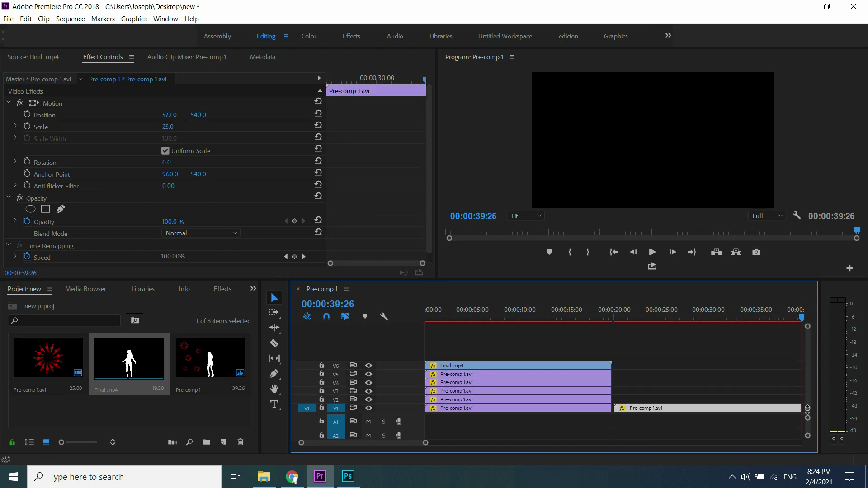
Step: Move the dancer clip to a new V7 track and the extra firework clip to V6's start
{"action": "left_click_drag", "start_coordinate": [487, 365], "coordinate": [489, 355]}
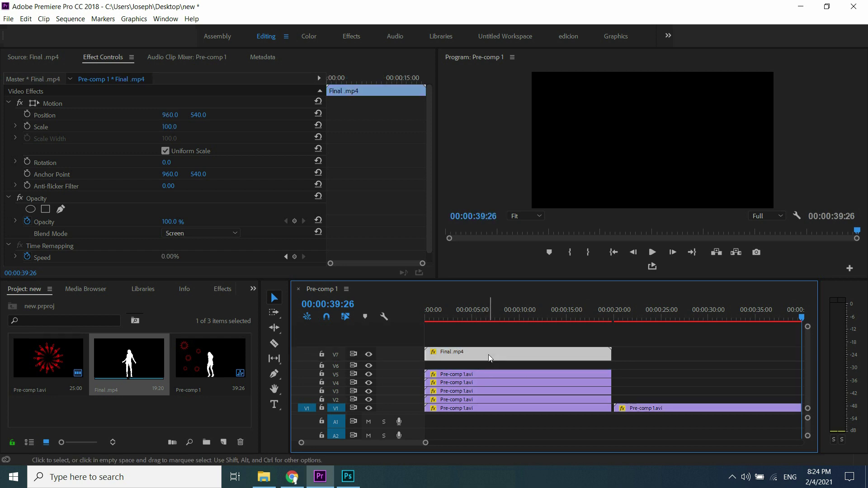
{"action": "left_click", "coordinate": [689, 406]}
{"action": "mouse_move", "coordinate": [688, 407]}
{"action": "left_mouse_down"}
{"action": "mouse_move", "coordinate": [679, 370]}
{"action": "mouse_move", "coordinate": [500, 372]}
{"action": "left_mouse_up"}
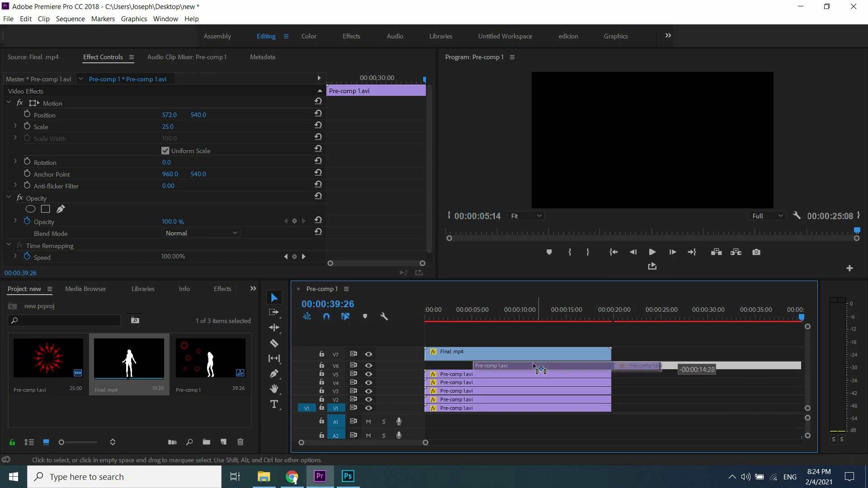
{"action": "left_click_drag", "start_coordinate": [501, 371], "coordinate": [484, 365]}
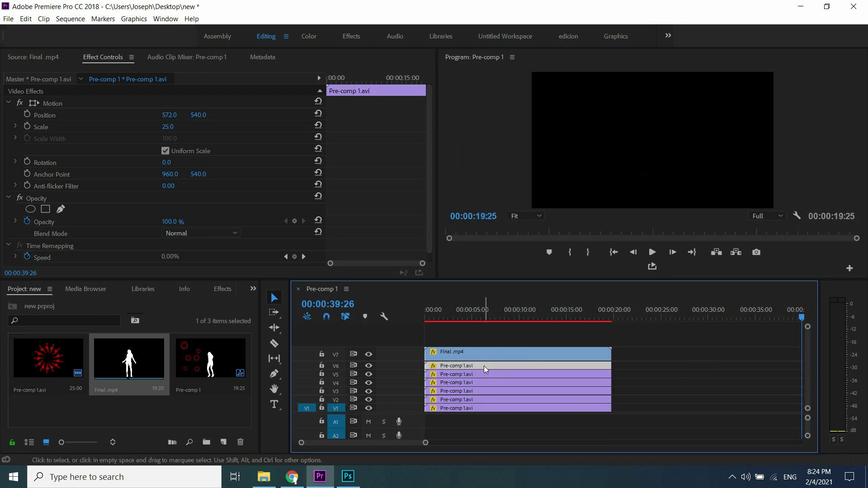
Step: Place the V6 firework copy at the upper right, position 807, 177, with scale 16
{"action": "left_click", "coordinate": [486, 308]}
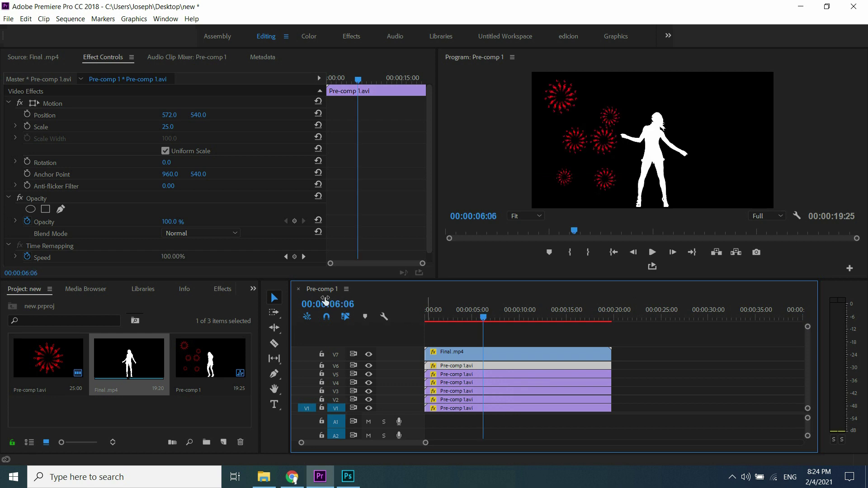
{"action": "left_click_drag", "start_coordinate": [169, 116], "coordinate": [174, 120]}
{"action": "left_click", "coordinate": [170, 126]}
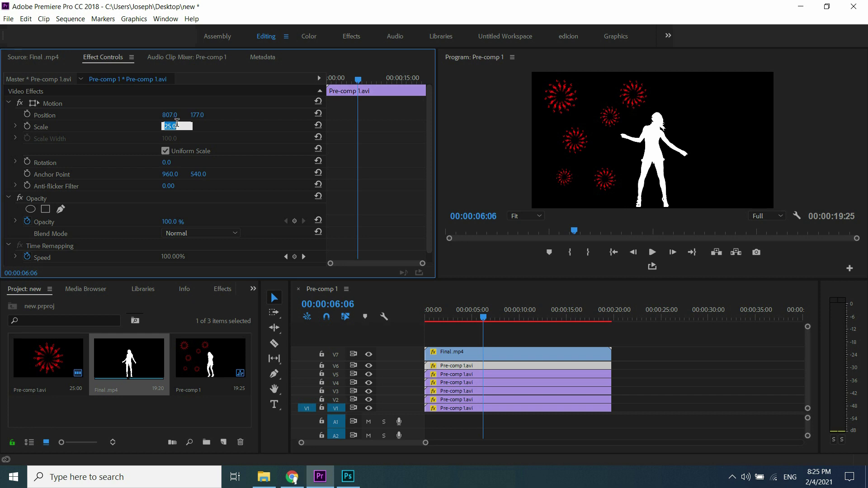
{"action": "type", "text": "16"}
{"action": "key", "text": "Return"}
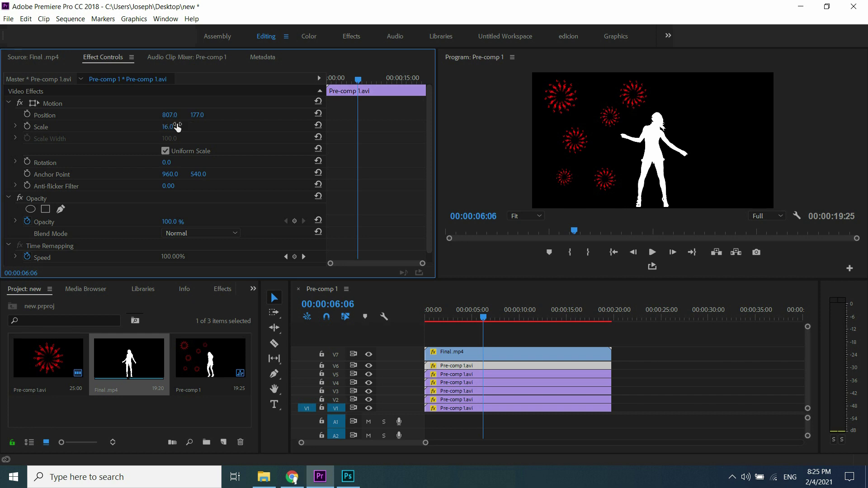
{"action": "left_click", "coordinate": [221, 289]}
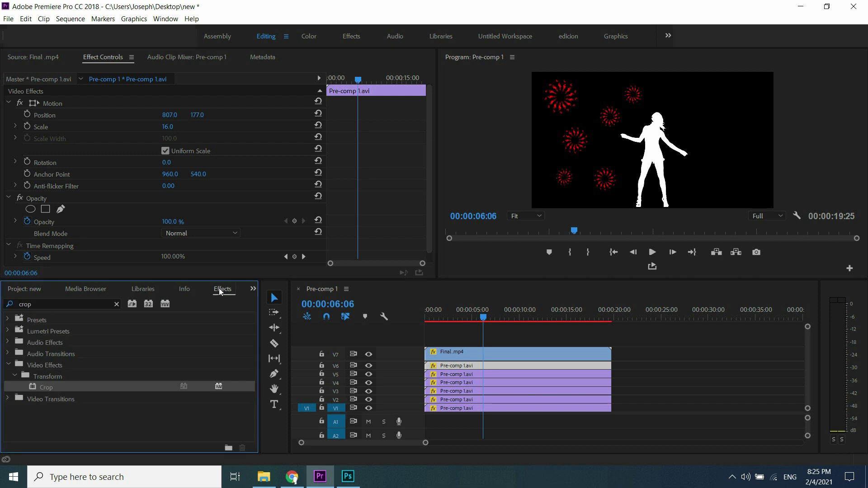
Step: Search the effects for 'tint' and apply Tint to the V4 Pre-comp clip
{"action": "left_click", "coordinate": [115, 304]}
{"action": "left_click", "coordinate": [38, 305]}
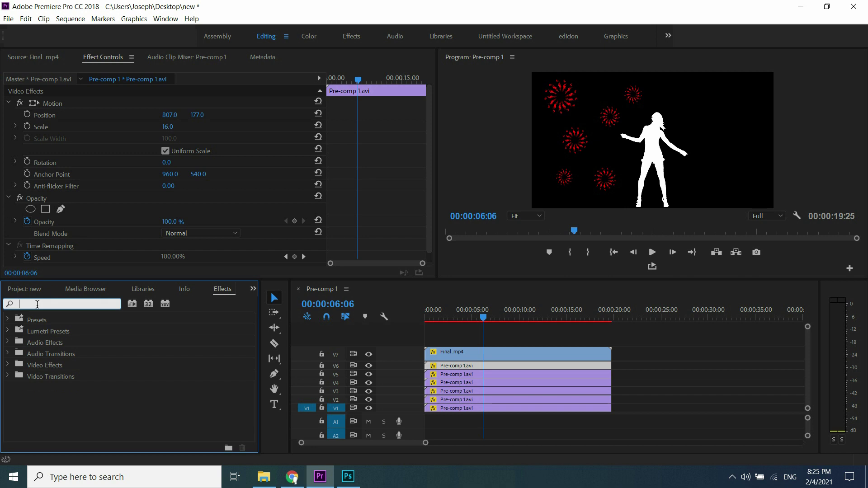
{"action": "type", "text": "tint"}
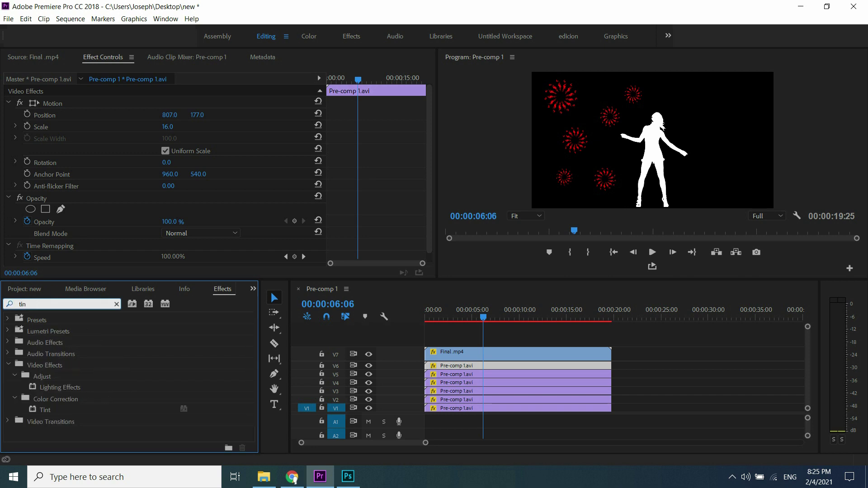
{"action": "left_click_drag", "start_coordinate": [59, 385], "coordinate": [500, 383]}
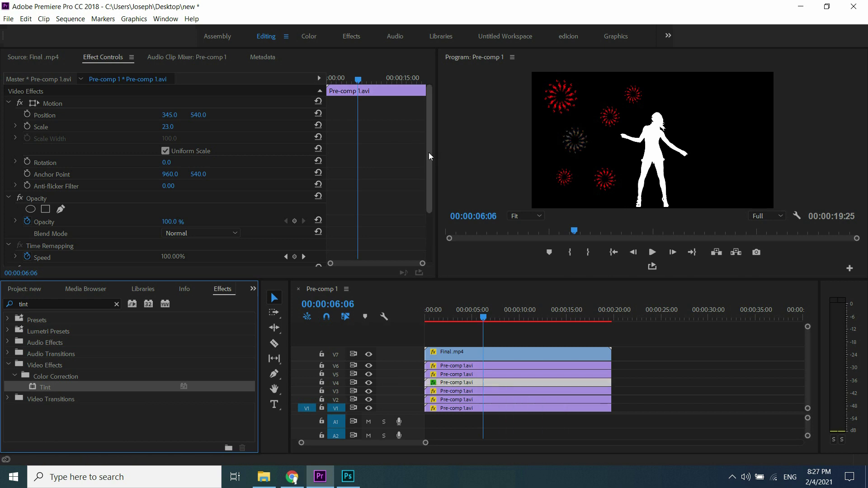
{"action": "left_click_drag", "start_coordinate": [429, 153], "coordinate": [429, 228]}
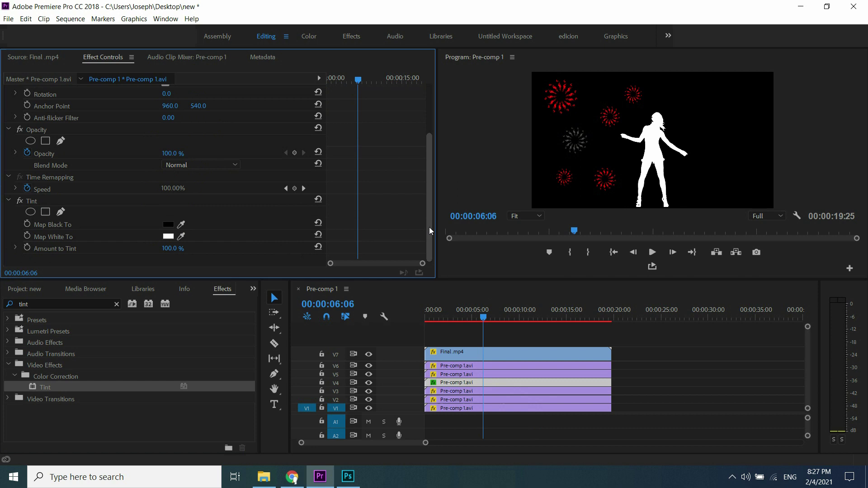
Step: Map the V4 Tint's black to bright green 10F60A
{"action": "left_click", "coordinate": [169, 225]}
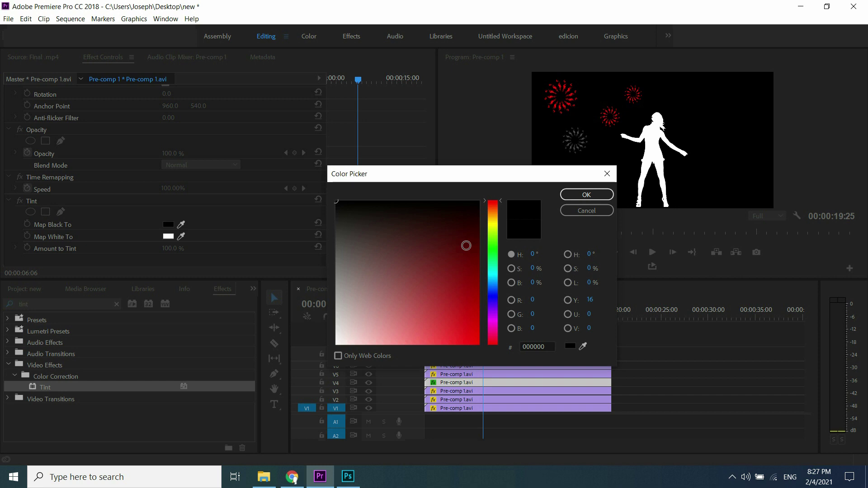
{"action": "left_click", "coordinate": [493, 250]}
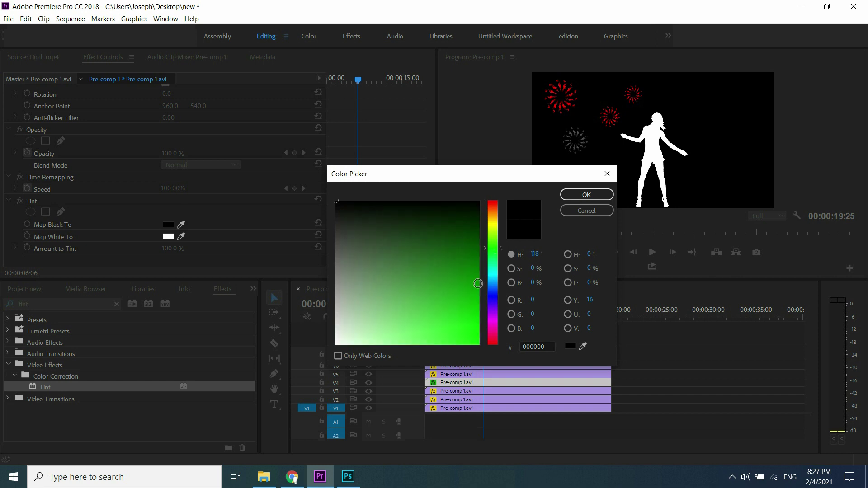
{"action": "left_click", "coordinate": [473, 338]}
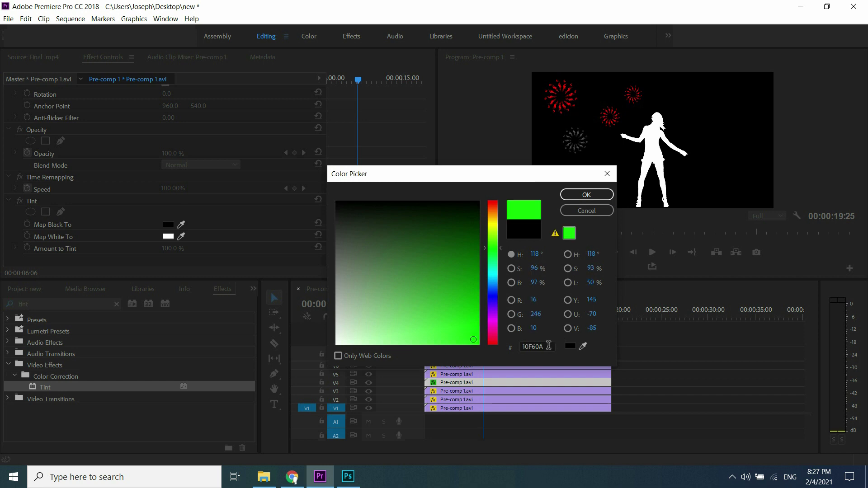
{"action": "left_click_drag", "start_coordinate": [550, 344], "coordinate": [508, 352]}
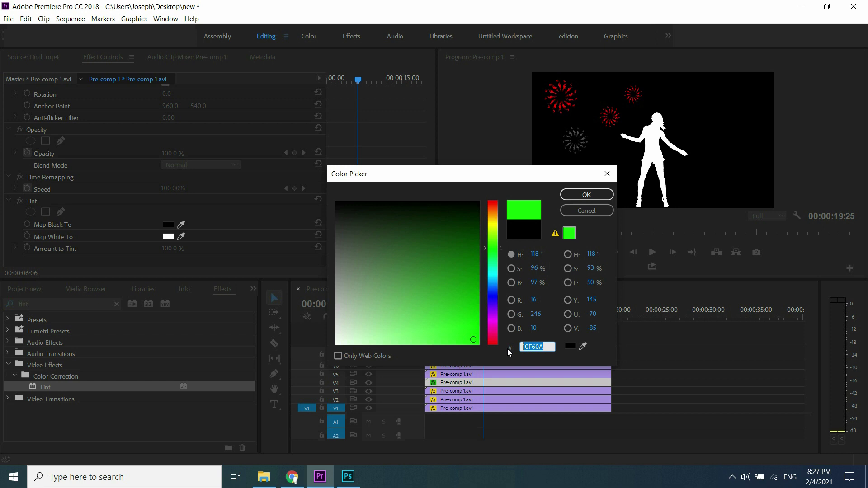
{"action": "left_click", "coordinate": [585, 195]}
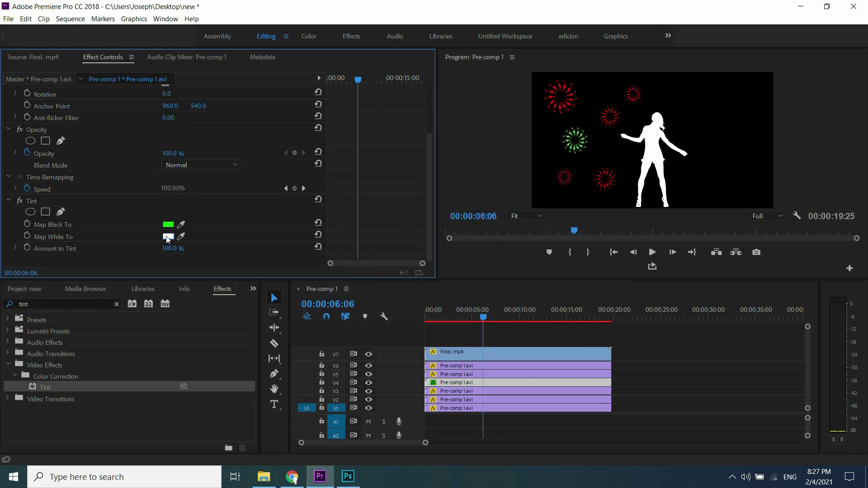
Step: Map the V4 Tint's white to the same green, 10F60A
{"action": "left_click", "coordinate": [168, 237]}
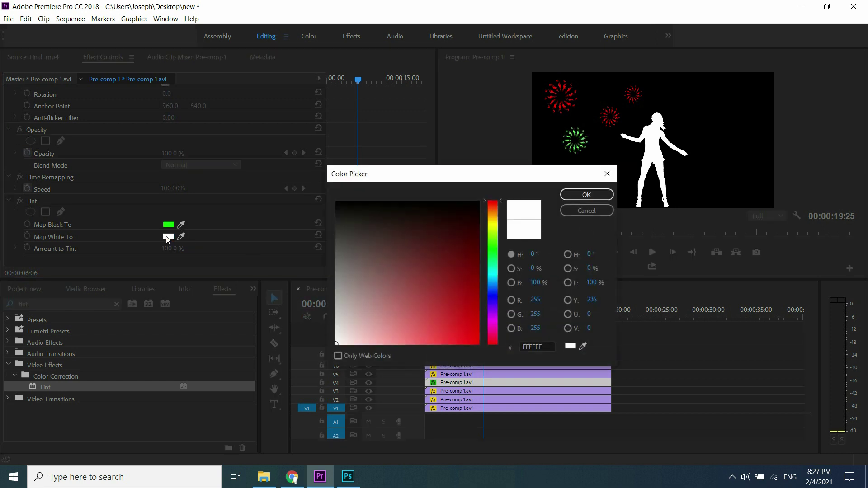
{"action": "left_click", "coordinate": [550, 346]}
{"action": "type", "text": "10F60A"}
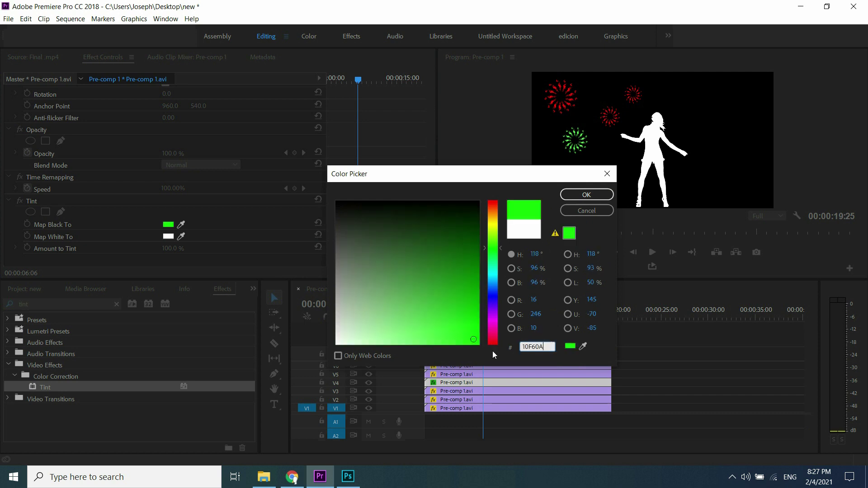
{"action": "left_click", "coordinate": [587, 195]}
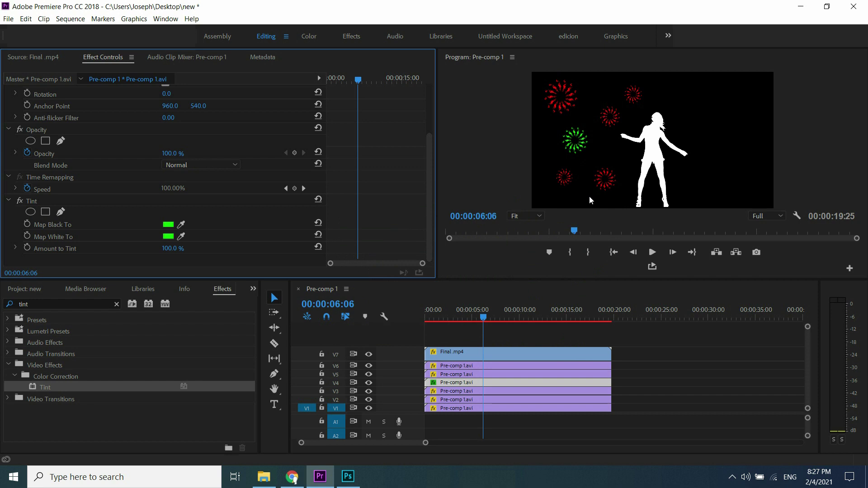
{"action": "left_click", "coordinate": [371, 365]}
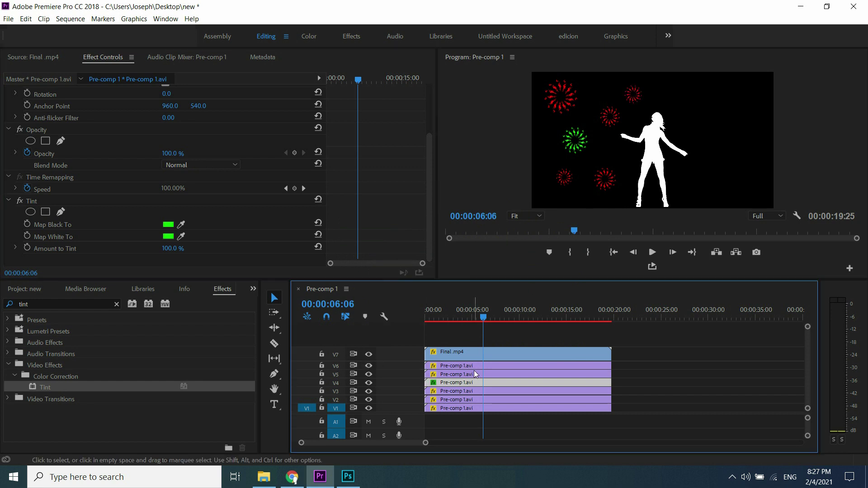
Step: Apply Tint to the V6 clip and map its black to a saturated blue
{"action": "left_click", "coordinate": [500, 366]}
{"action": "left_click_drag", "start_coordinate": [45, 388], "coordinate": [489, 366]}
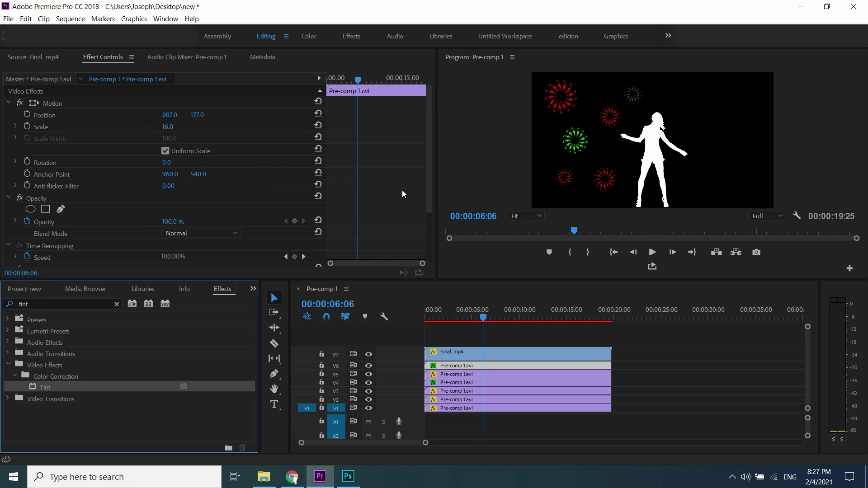
{"action": "scroll", "coordinate": [407, 204], "scroll_direction": "down", "scroll_amount": 3}
{"action": "left_click", "coordinate": [169, 225]}
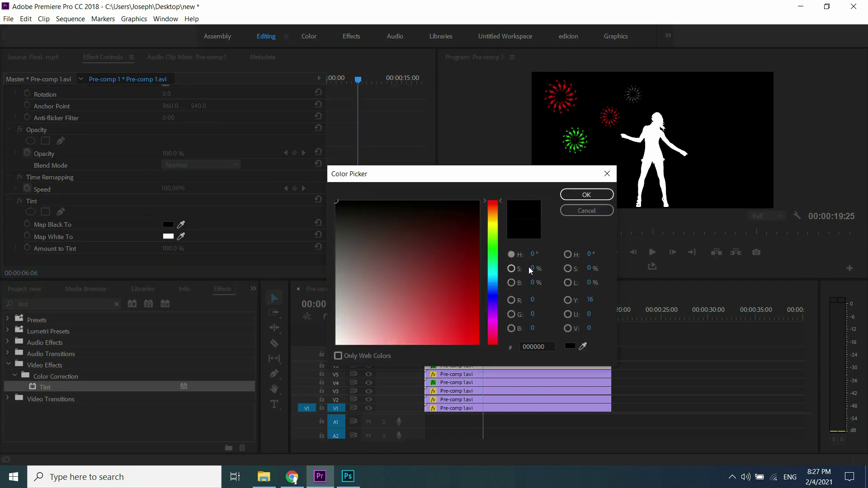
{"action": "left_click", "coordinate": [493, 299]}
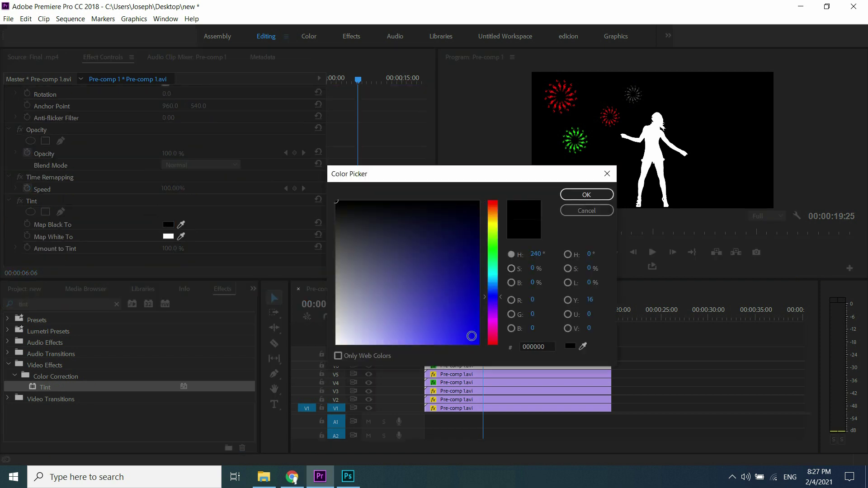
{"action": "left_click", "coordinate": [472, 335]}
{"action": "mouse_move", "coordinate": [472, 336]}
{"action": "left_mouse_down"}
{"action": "mouse_move", "coordinate": [471, 300]}
{"action": "mouse_move", "coordinate": [469, 315]}
{"action": "left_mouse_up"}
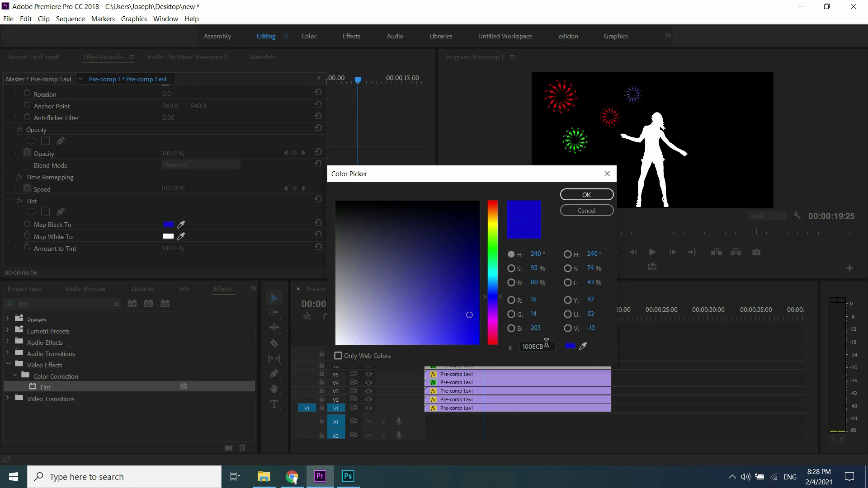
{"action": "left_click", "coordinate": [587, 195]}
Step: Map the V6 Tint's white to the same blue
{"action": "left_click", "coordinate": [168, 237]}
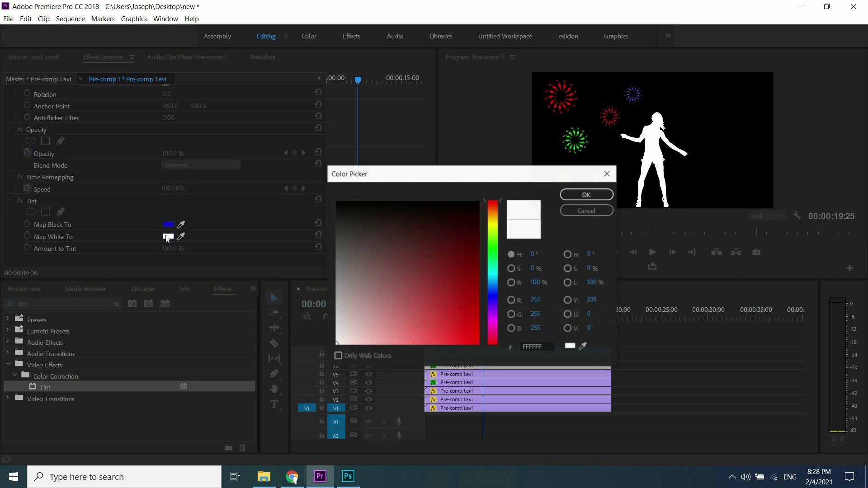
{"action": "type", "text": "100ECB"}
{"action": "left_click", "coordinate": [579, 195]}
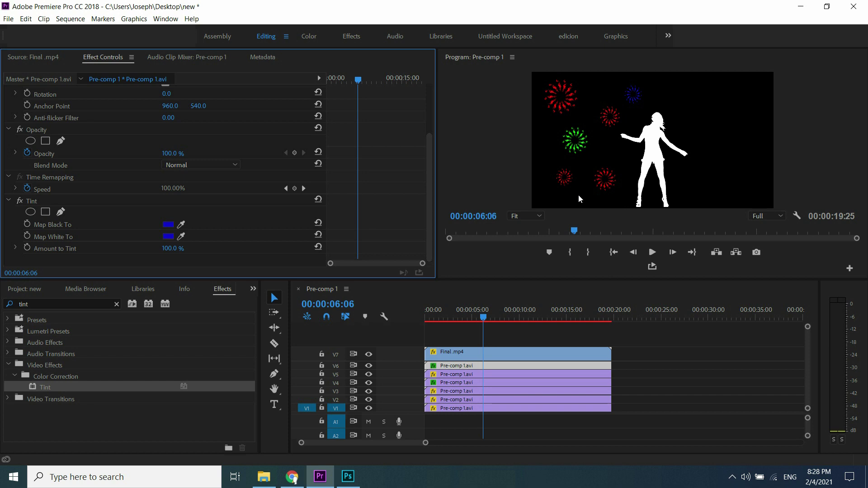
Step: Apply Tint to the V5 clip and map its black to yellow-green D6F90D
{"action": "left_click", "coordinate": [511, 375]}
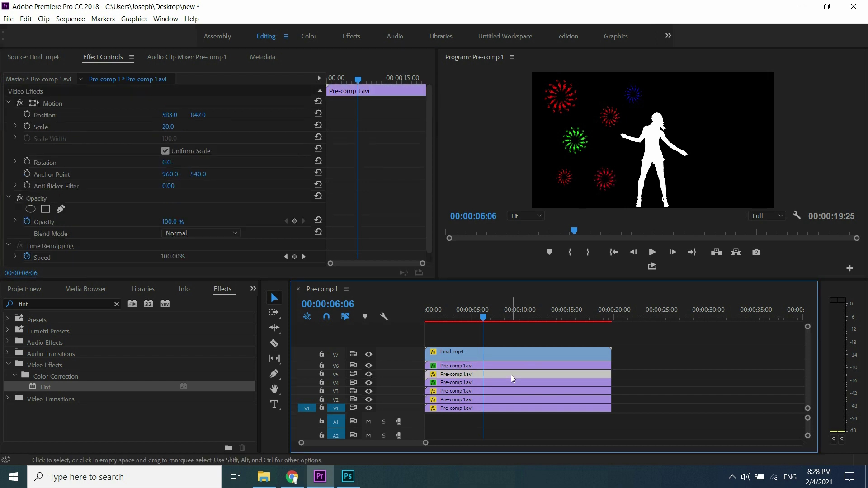
{"action": "left_click_drag", "start_coordinate": [42, 387], "coordinate": [489, 374]}
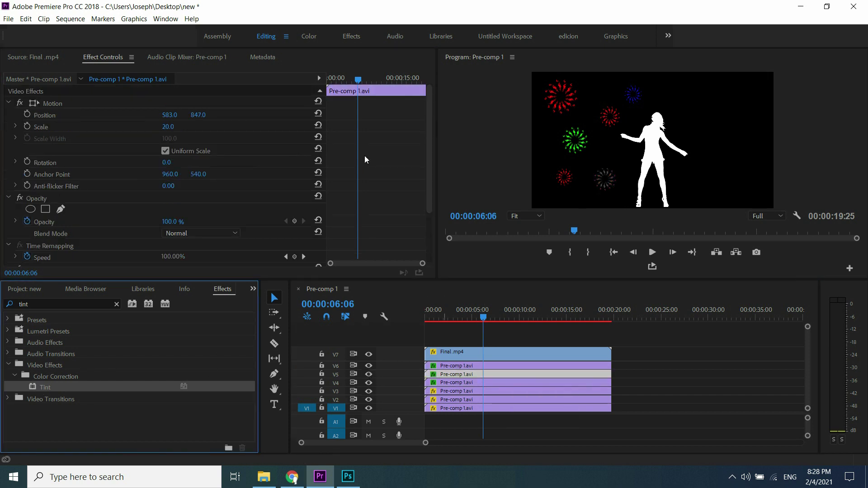
{"action": "scroll", "coordinate": [429, 219], "scroll_direction": "down", "scroll_amount": 3}
{"action": "left_click", "coordinate": [167, 224]}
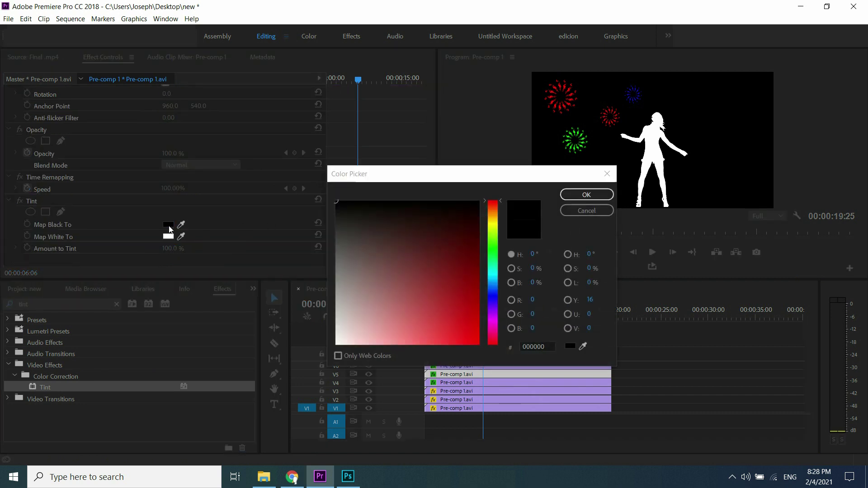
{"action": "left_click", "coordinate": [494, 231]}
{"action": "left_click", "coordinate": [473, 341]}
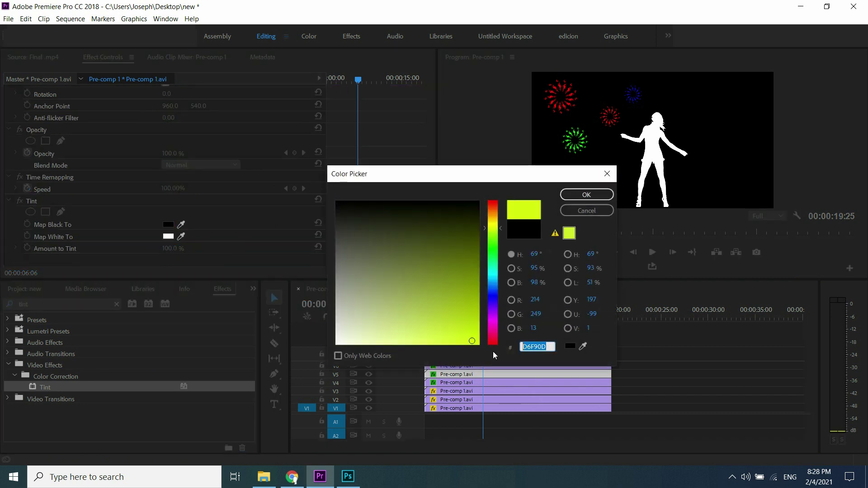
{"action": "left_click", "coordinate": [586, 195]}
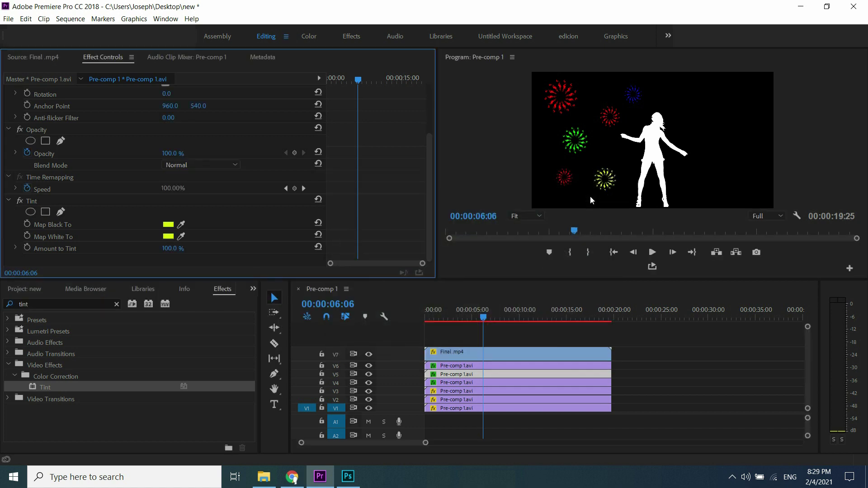
Step: Select the V1 firework clip and set Tint's Map Black To magenta F40AF7
{"action": "left_click", "coordinate": [332, 415]}
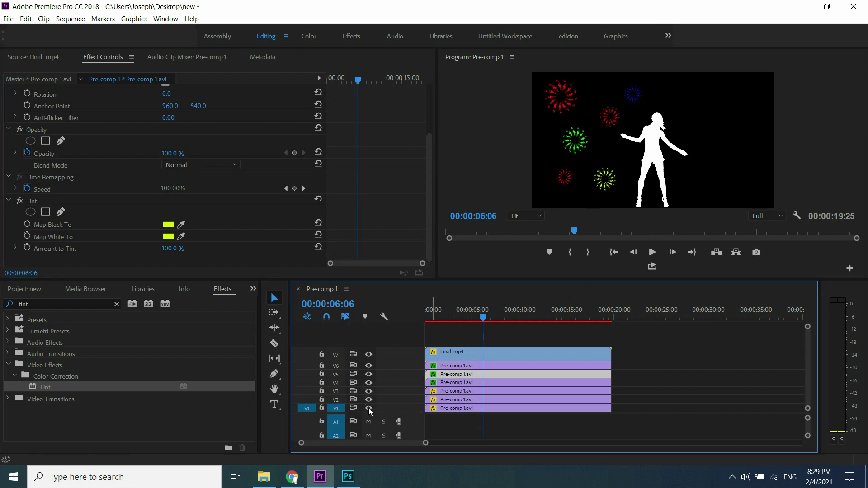
{"action": "left_click", "coordinate": [466, 408]}
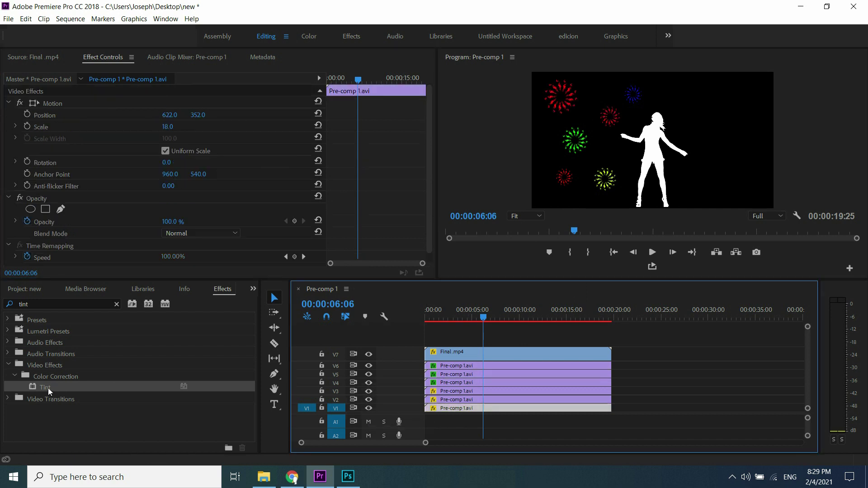
{"action": "left_click_drag", "start_coordinate": [48, 387], "coordinate": [475, 408]}
{"action": "left_click_drag", "start_coordinate": [428, 121], "coordinate": [427, 172]}
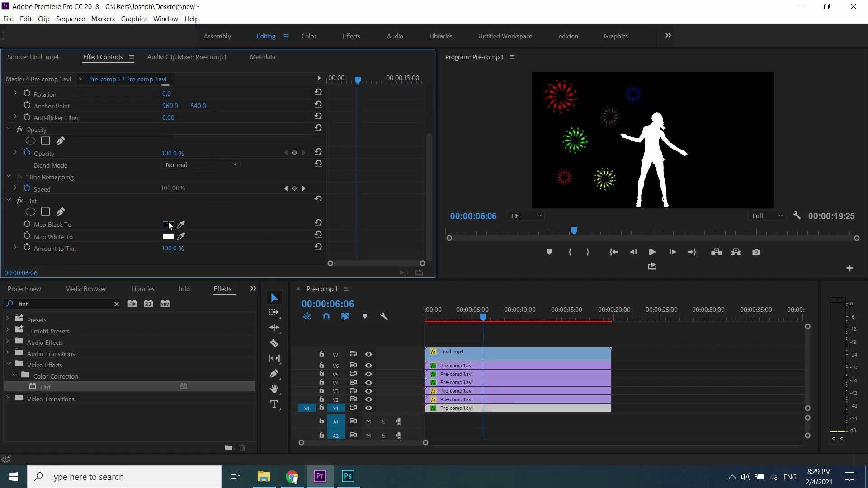
{"action": "left_click", "coordinate": [167, 225]}
{"action": "left_click", "coordinate": [493, 319]}
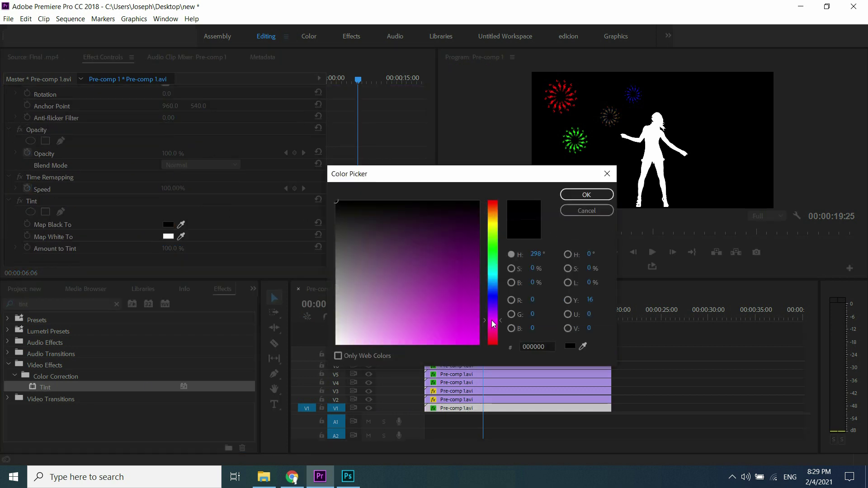
{"action": "left_click", "coordinate": [473, 340]}
{"action": "double_click", "coordinate": [536, 347]}
{"action": "key", "text": "ctrl+c"}
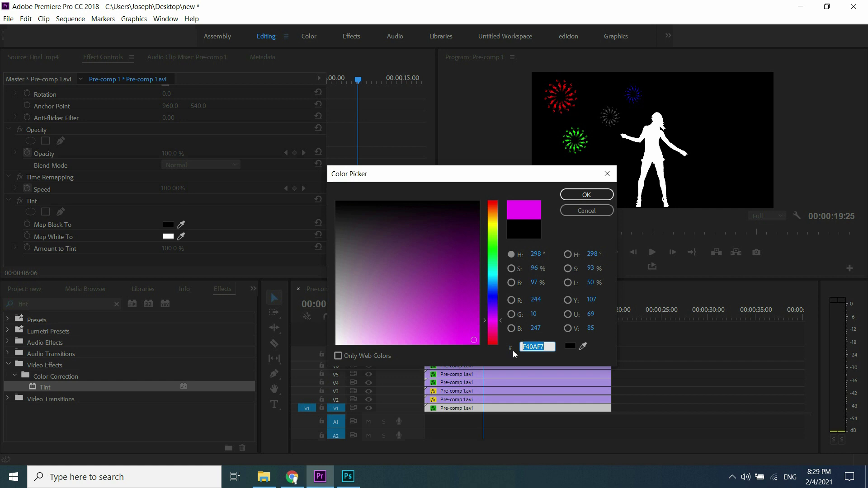
{"action": "left_click", "coordinate": [586, 195]}
Step: Set Tint's Map White To the same magenta, F40AF7
{"action": "left_click", "coordinate": [167, 237]}
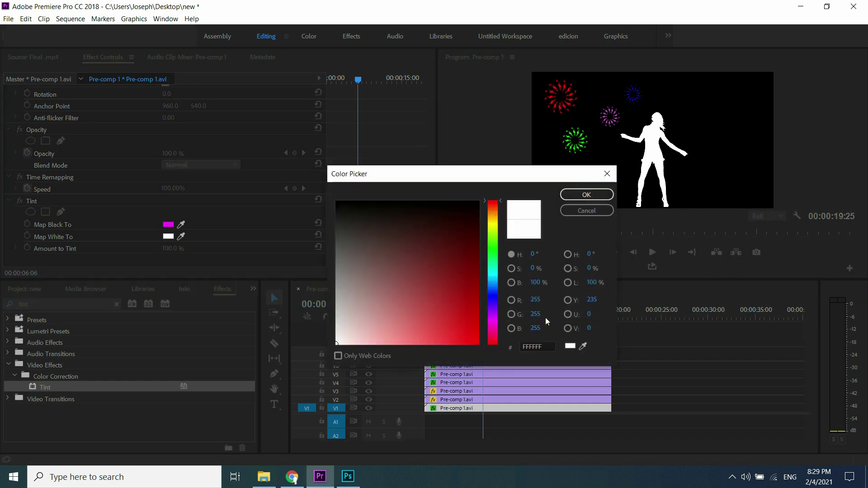
{"action": "double_click", "coordinate": [542, 347]}
{"action": "key", "text": "ctrl+v"}
{"action": "left_click", "coordinate": [586, 195]}
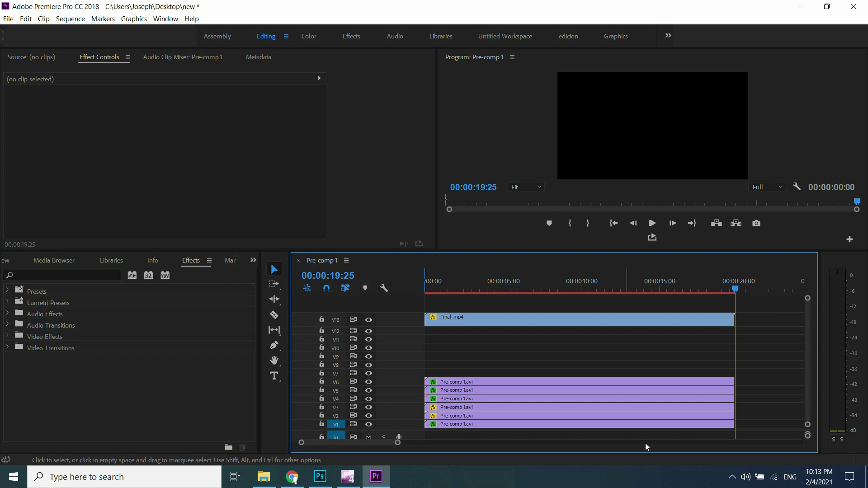
Step: Marquee-select the six Pre-comp 1 clips and nest them as 'Nested Sequence 01'
{"action": "left_click_drag", "start_coordinate": [778, 426], "coordinate": [688, 396]}
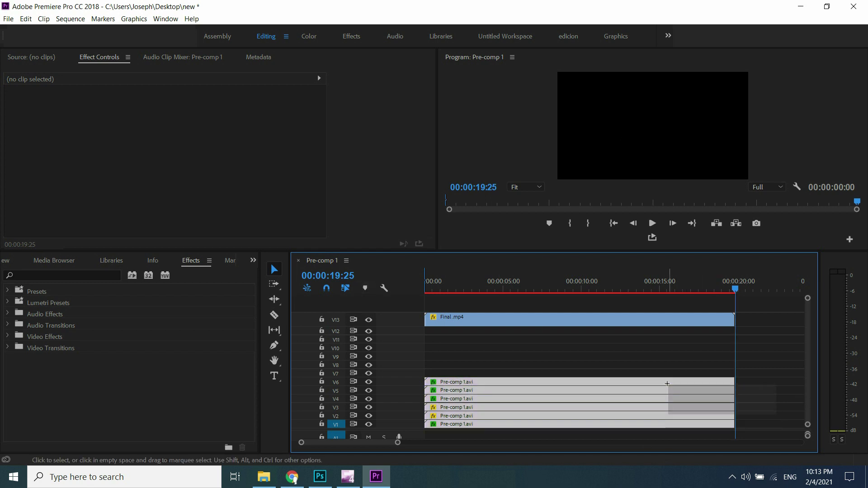
{"action": "left_click_drag", "start_coordinate": [688, 395], "coordinate": [668, 387]}
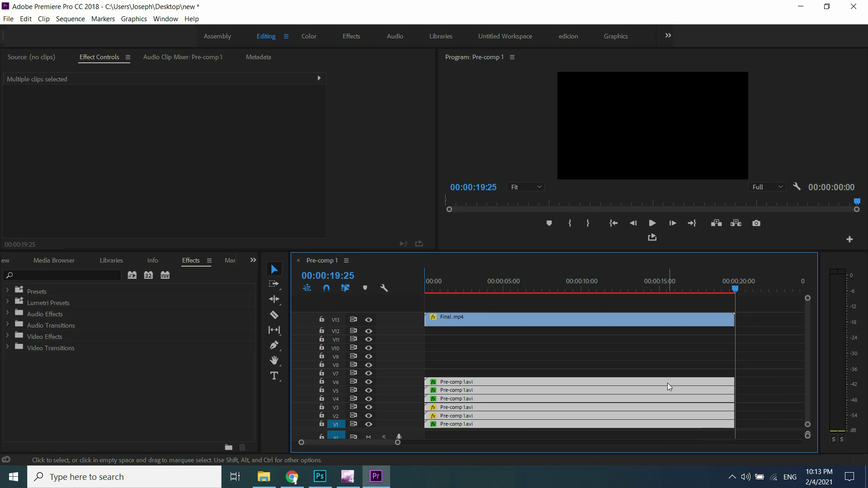
{"action": "right_click", "coordinate": [669, 386]}
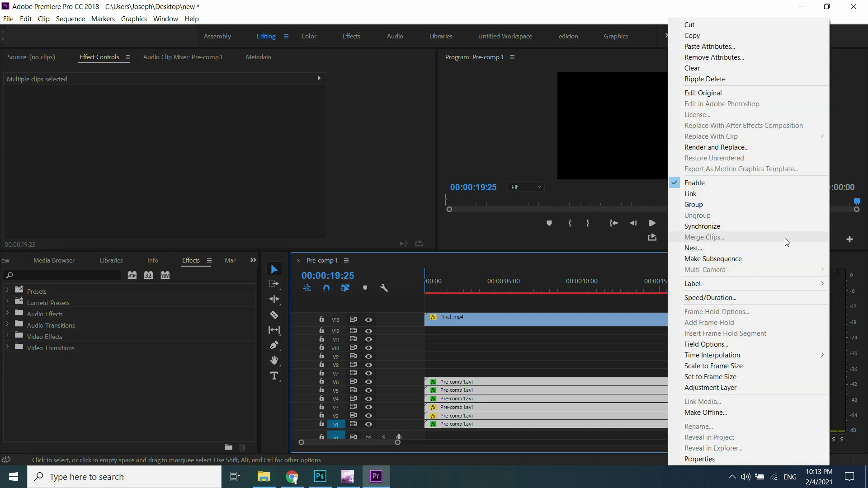
{"action": "left_click", "coordinate": [704, 250]}
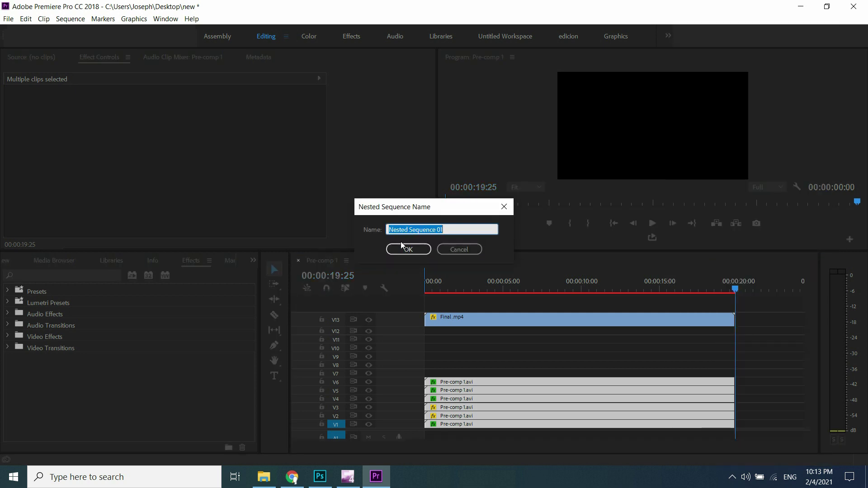
{"action": "left_click", "coordinate": [409, 249]}
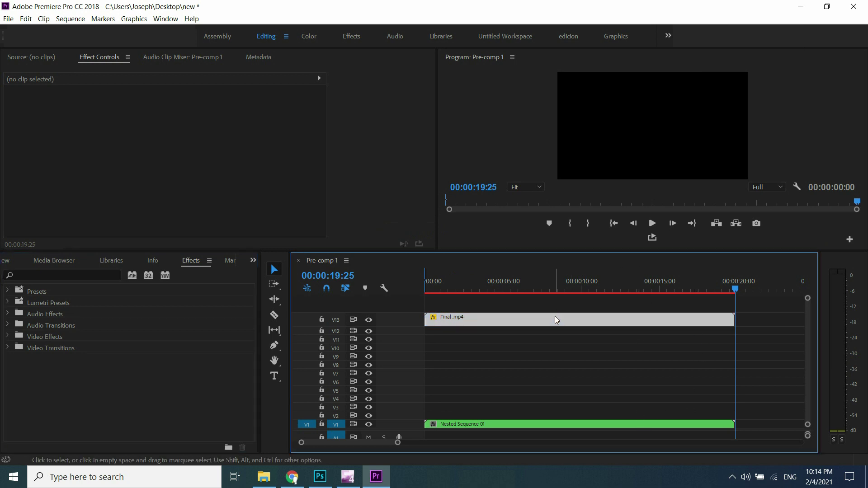
Step: Move Final.mp4 down to track V3, just above Nested Sequence 01, and select the nested clip
{"action": "left_click_drag", "start_coordinate": [555, 316], "coordinate": [548, 391]}
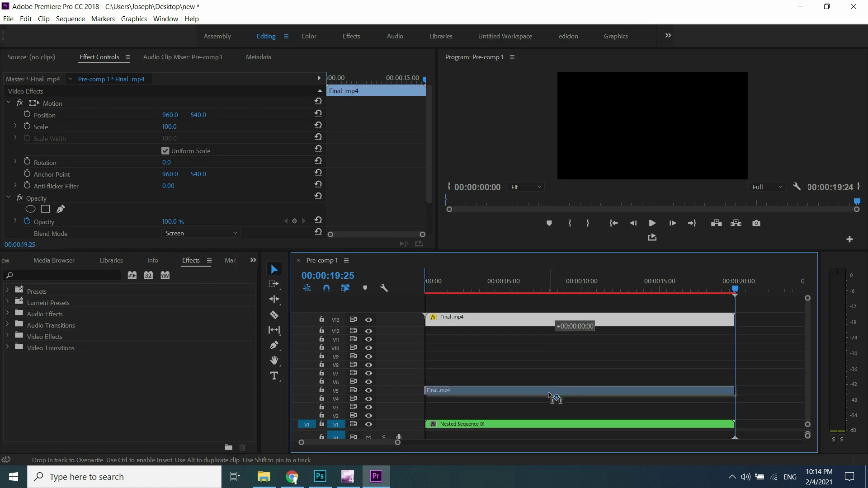
{"action": "left_click_drag", "start_coordinate": [550, 393], "coordinate": [552, 399]}
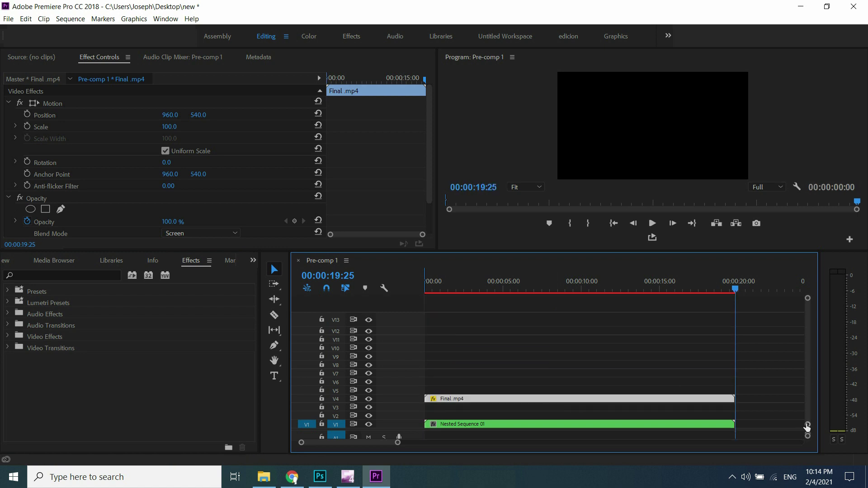
{"action": "left_click_drag", "start_coordinate": [807, 421], "coordinate": [807, 425]}
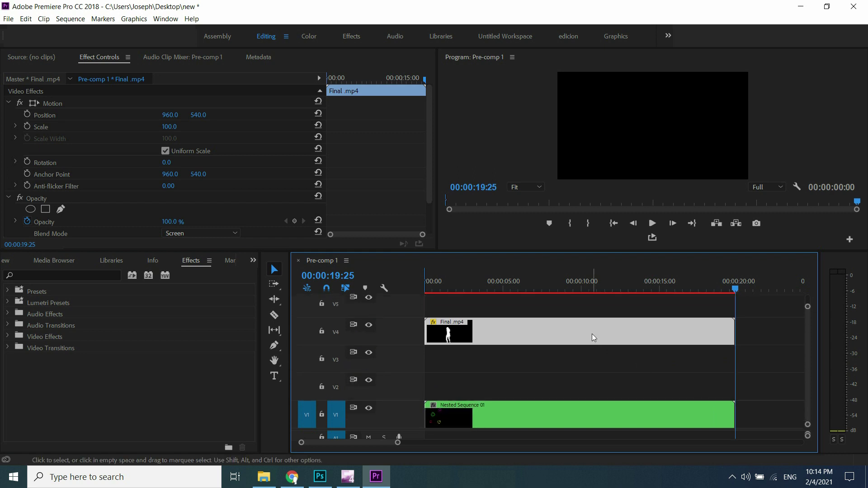
{"action": "left_click_drag", "start_coordinate": [592, 334], "coordinate": [593, 348]}
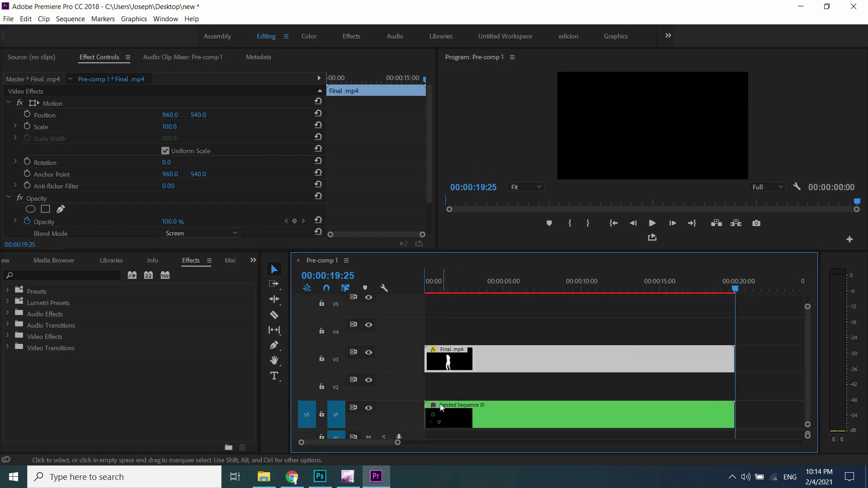
{"action": "left_click_drag", "start_coordinate": [410, 431], "coordinate": [408, 387]}
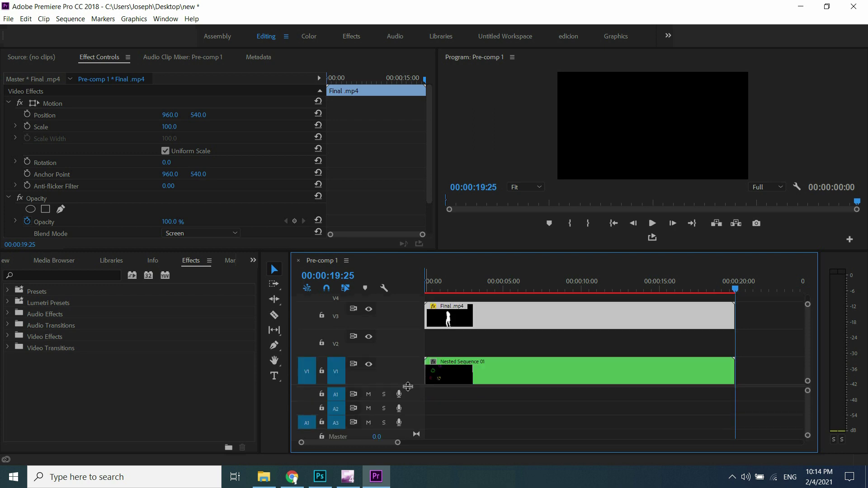
{"action": "left_click", "coordinate": [698, 378]}
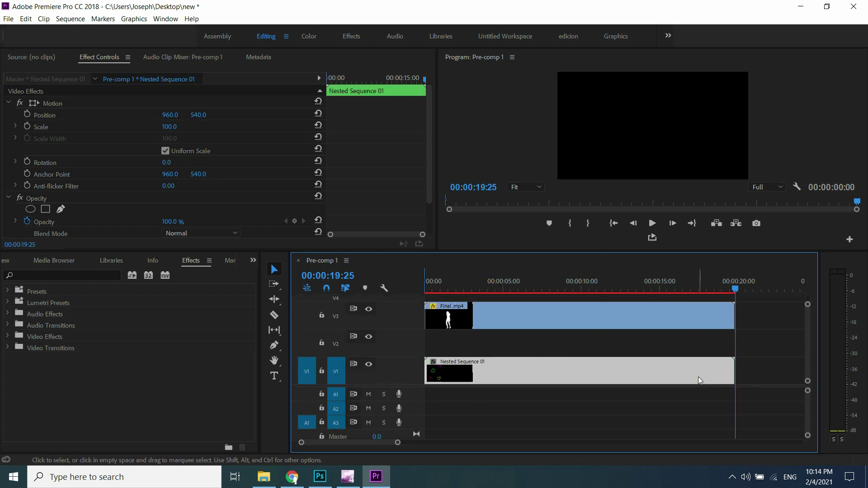
Step: Copy and paste Nested Sequence 01, placing the duplicate on V2 at 00:00
{"action": "right_click", "coordinate": [699, 376]}
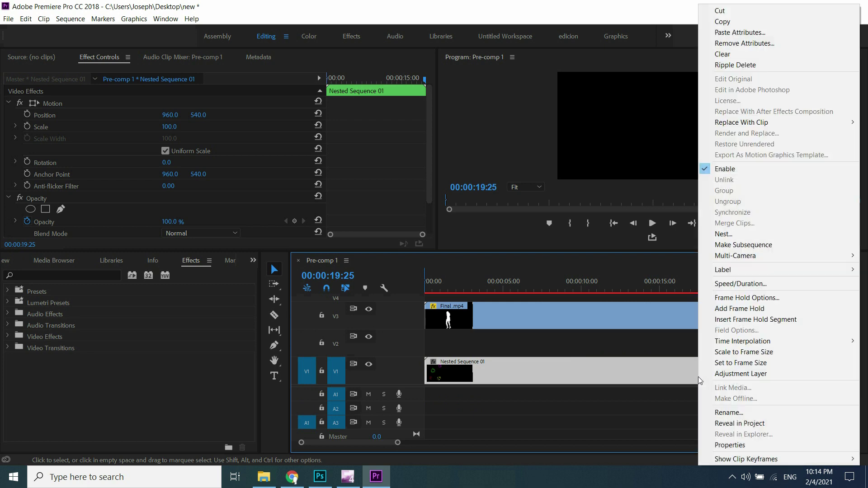
{"action": "left_click", "coordinate": [737, 21]}
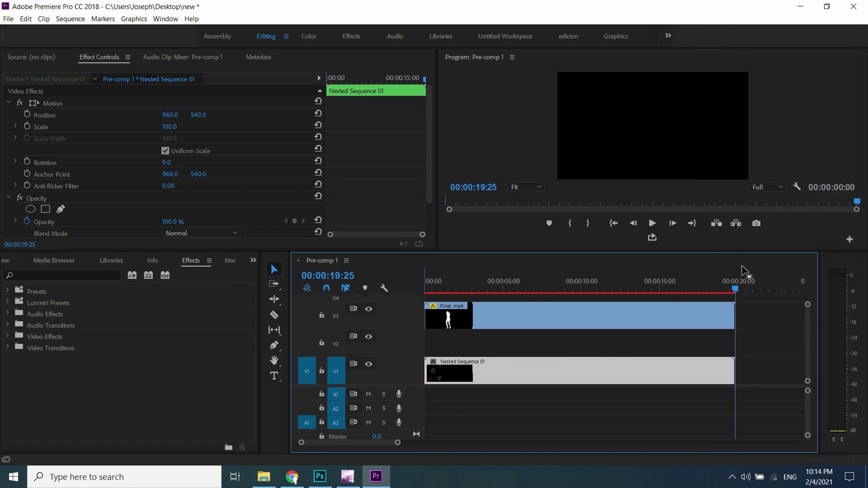
{"action": "key", "text": "ctrl+v"}
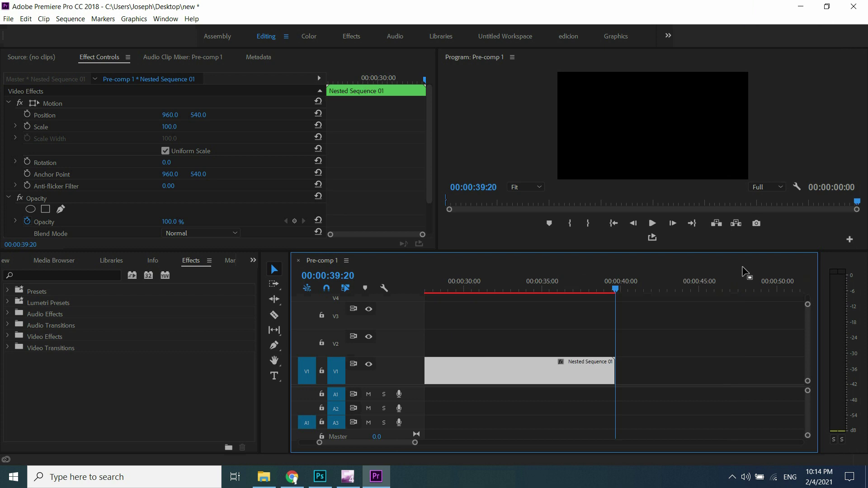
{"action": "mouse_move", "coordinate": [376, 441]}
{"action": "left_mouse_down"}
{"action": "mouse_move", "coordinate": [349, 442]}
{"action": "mouse_move", "coordinate": [436, 443]}
{"action": "left_mouse_up"}
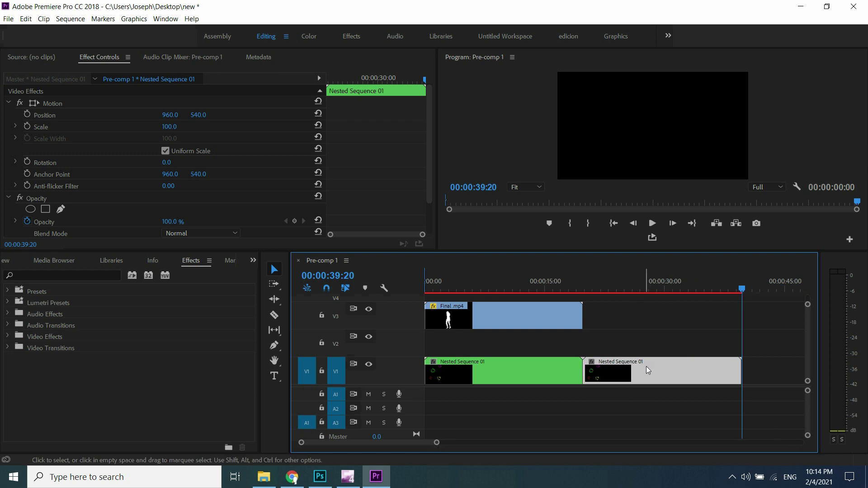
{"action": "mouse_move", "coordinate": [655, 371]}
{"action": "left_mouse_down"}
{"action": "mouse_move", "coordinate": [607, 349]}
{"action": "mouse_move", "coordinate": [479, 348]}
{"action": "left_mouse_up"}
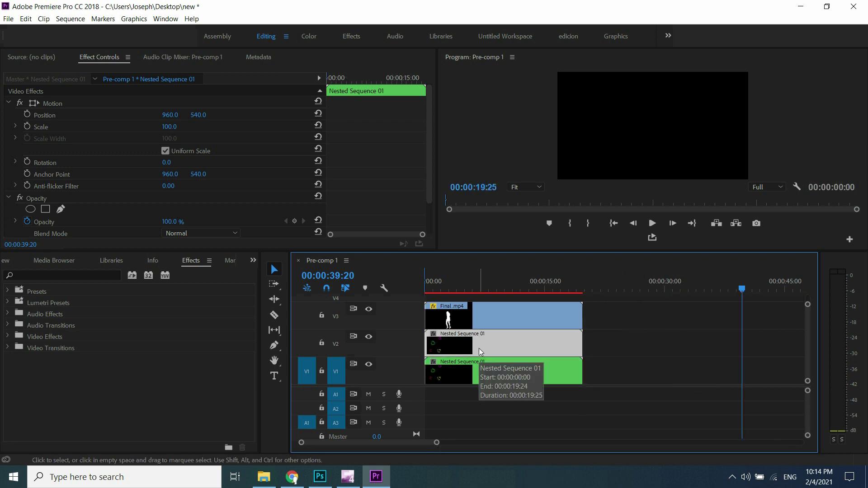
{"action": "left_click", "coordinate": [495, 283]}
{"action": "left_click", "coordinate": [62, 276]}
{"action": "type", "text": "tra"}
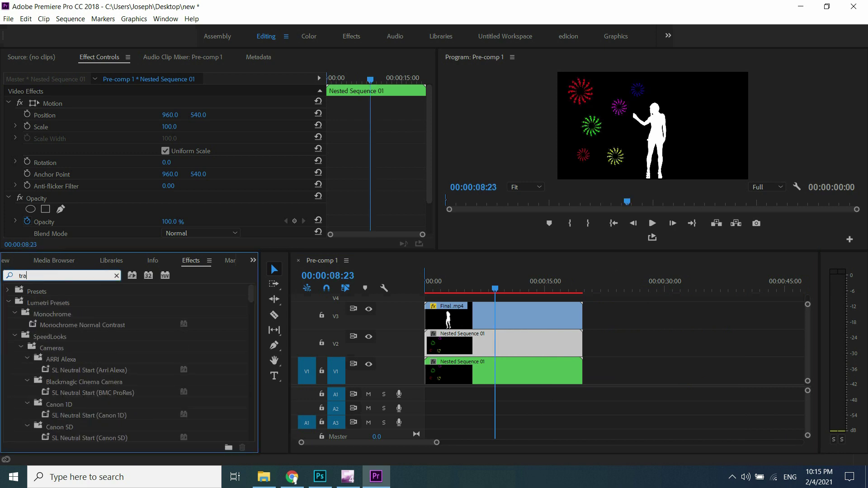
{"action": "type", "text": "ns"}
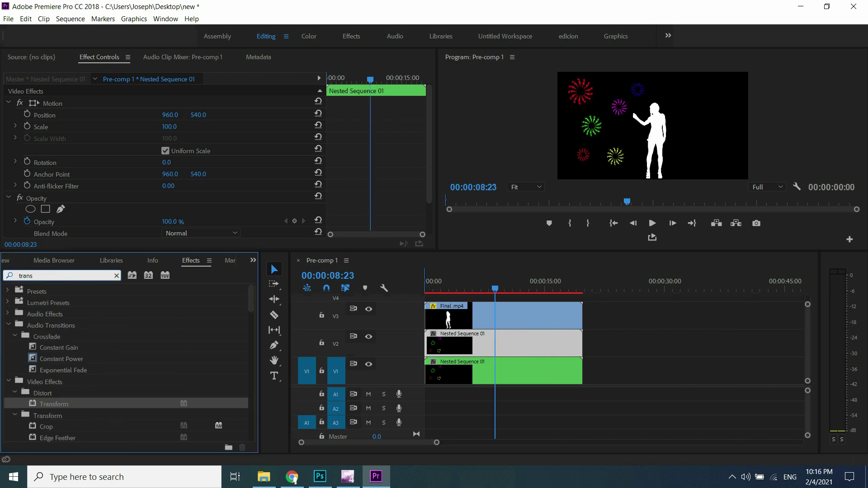
{"action": "type", "text": "form"}
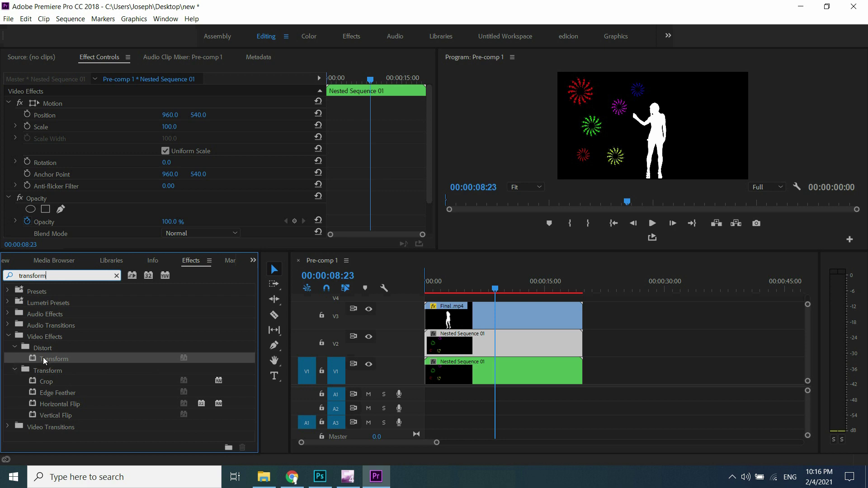
Step: Apply Transform to the V2 copy, untick Uniform Scale, and set Scale Width to -100
{"action": "left_click_drag", "start_coordinate": [43, 358], "coordinate": [535, 346]}
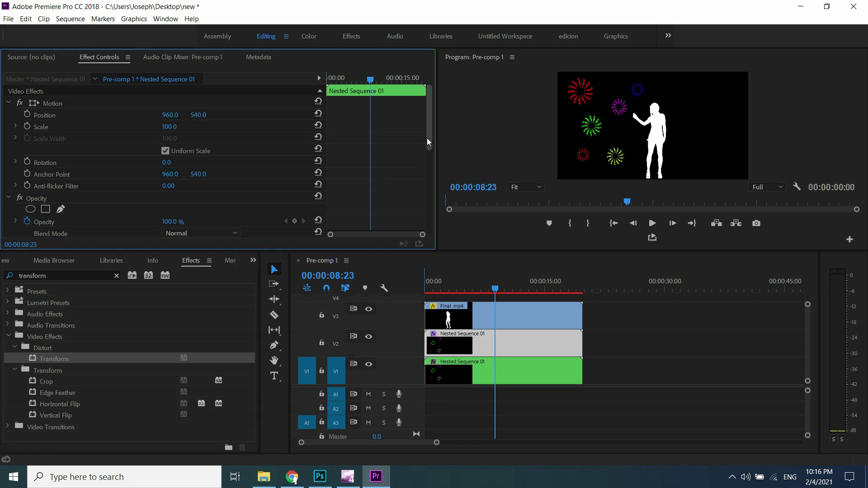
{"action": "left_click_drag", "start_coordinate": [427, 138], "coordinate": [439, 233]}
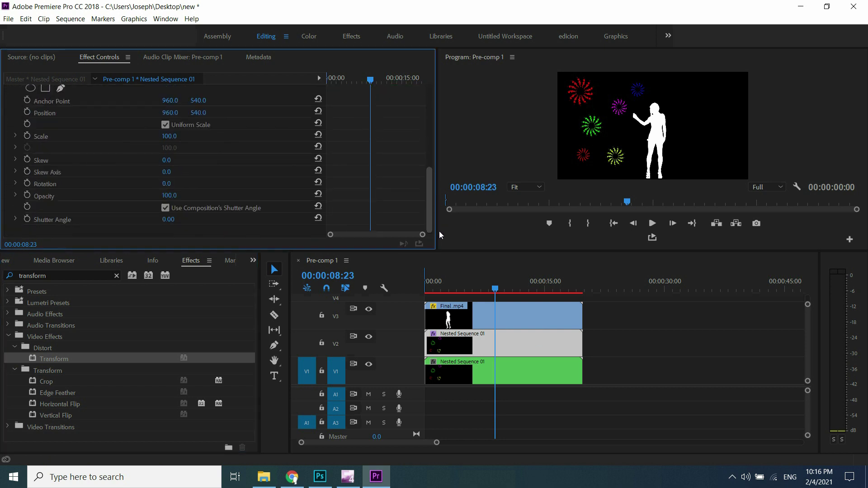
{"action": "left_click", "coordinate": [164, 125]}
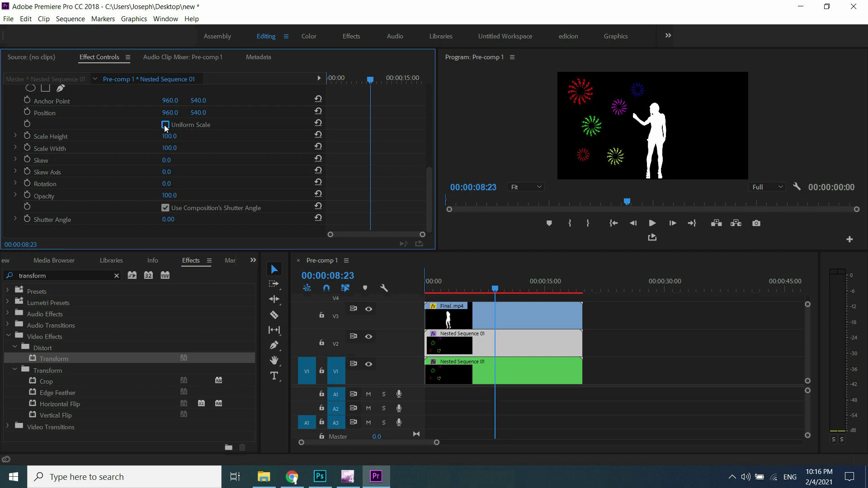
{"action": "left_click", "coordinate": [169, 148]}
{"action": "type", "text": "-1"}
{"action": "type", "text": "00"}
{"action": "key", "text": "Return"}
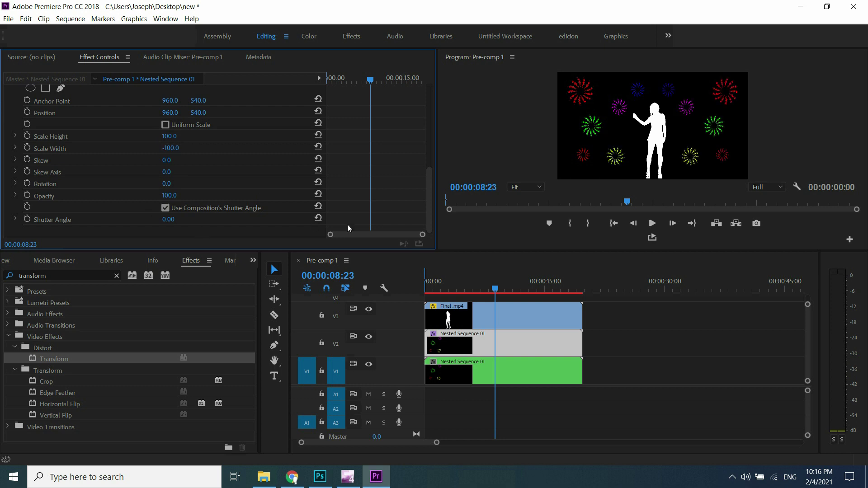
Step: Play the sequence from 00:00:00:00 to preview the mirrored fireworks
{"action": "left_click_drag", "start_coordinate": [494, 285], "coordinate": [411, 286]}
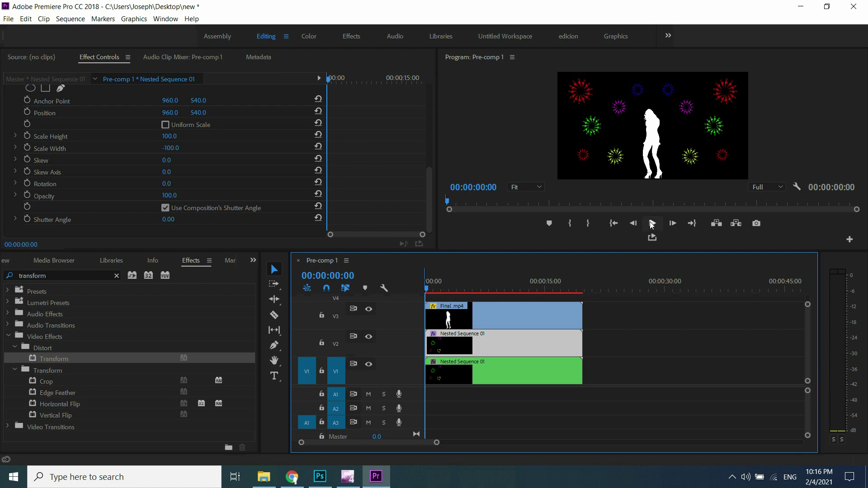
{"action": "left_click", "coordinate": [651, 223]}
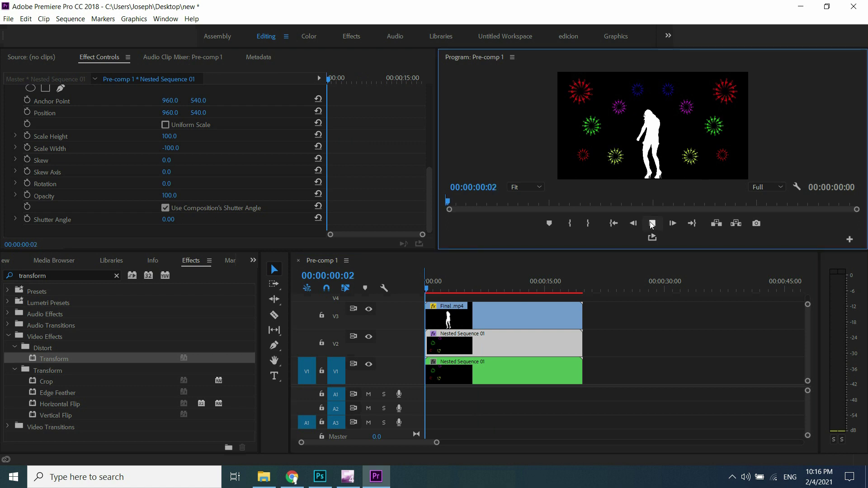